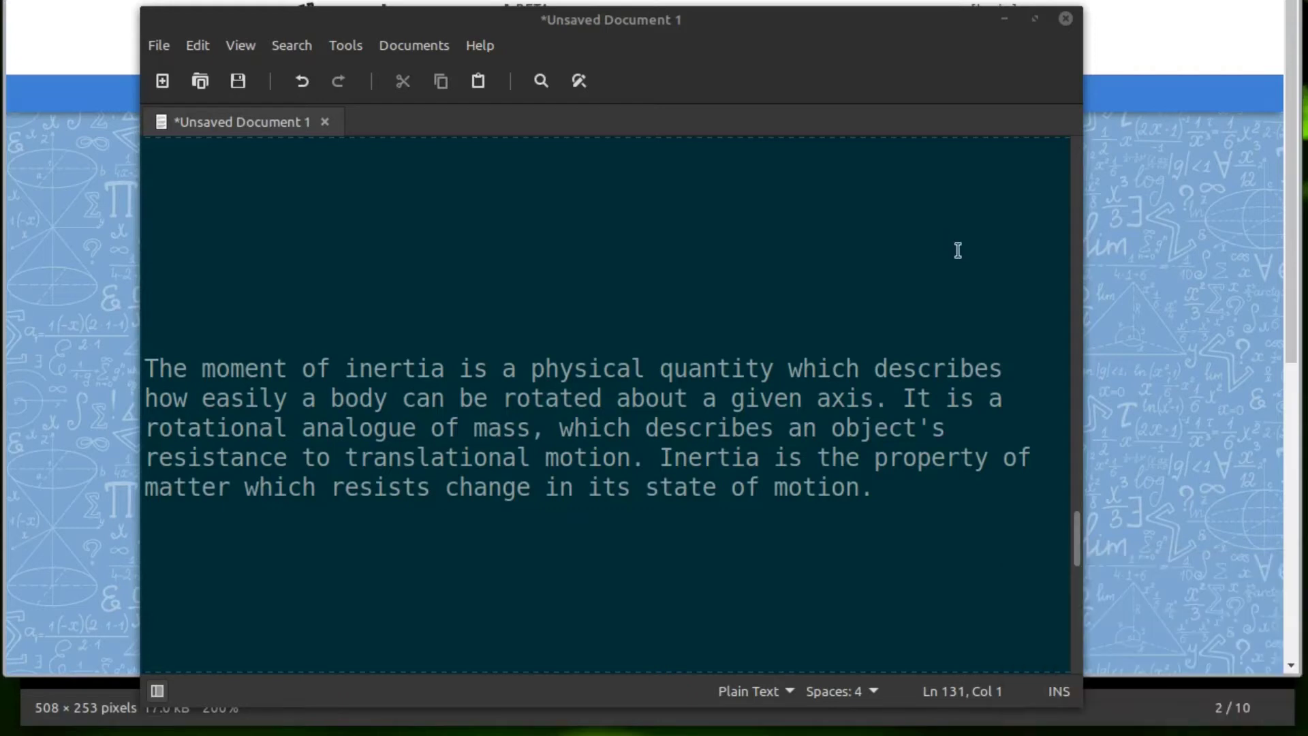
Show the 21-01-18 MOI.png image with the rectangular-section formula Ixx = bh³/12
key(alt+Tab)
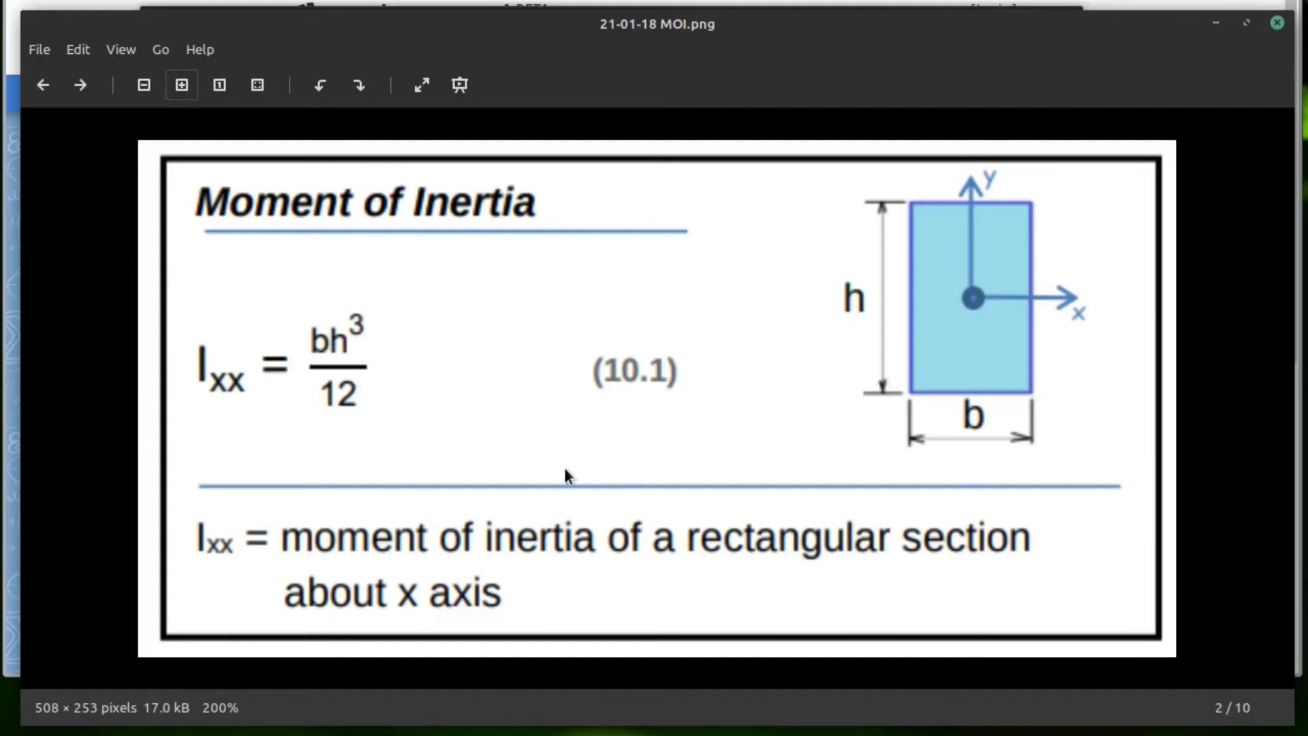
Copy (4*2^3)/12 from the notes into Math Notepad and evaluate it to 2.6666666666667
key(alt+Tab)
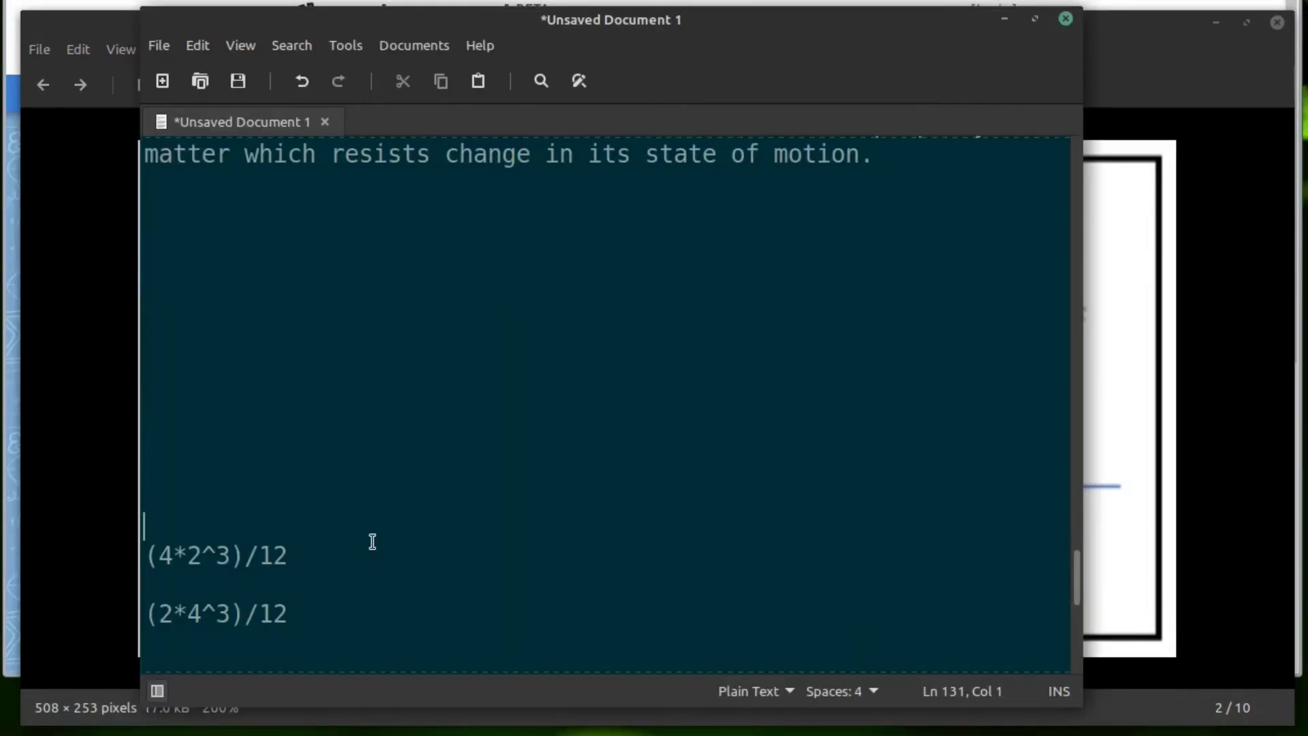
scroll(368, 504, down, 2)
key(Down)
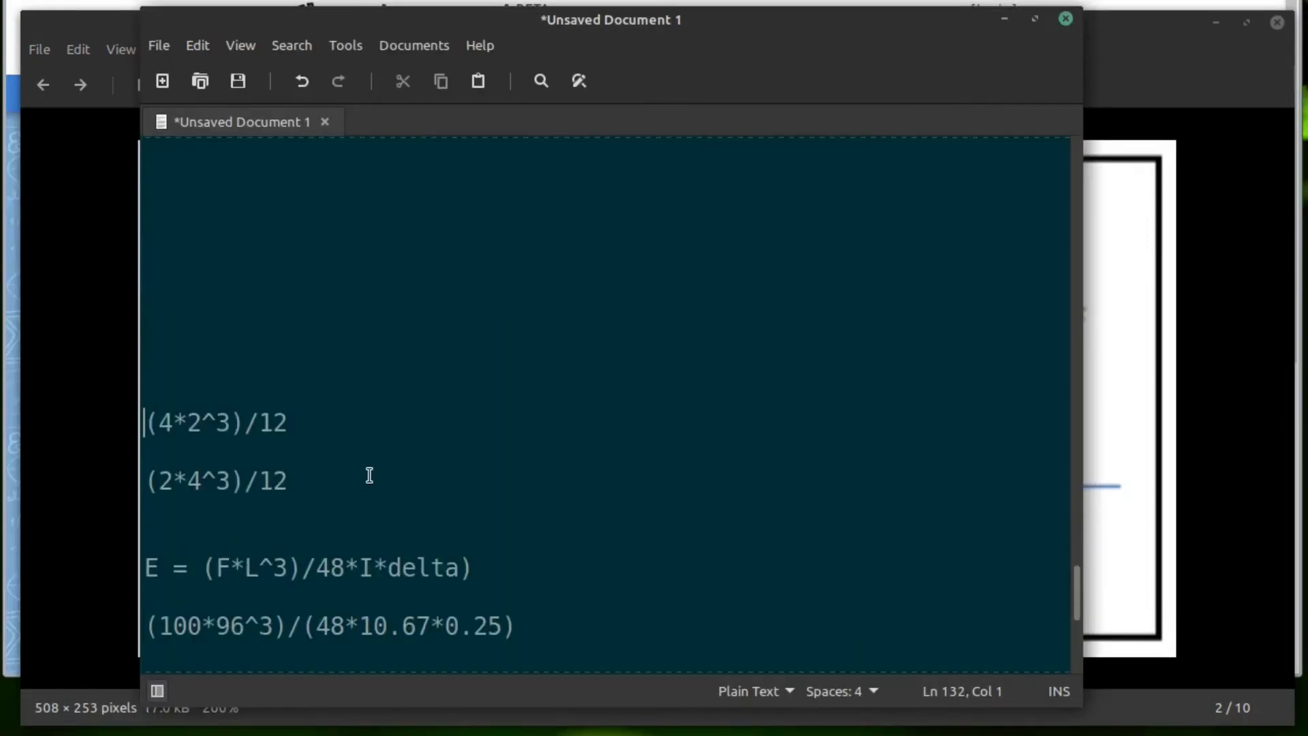
key(shift+End)
key(ctrl+c)
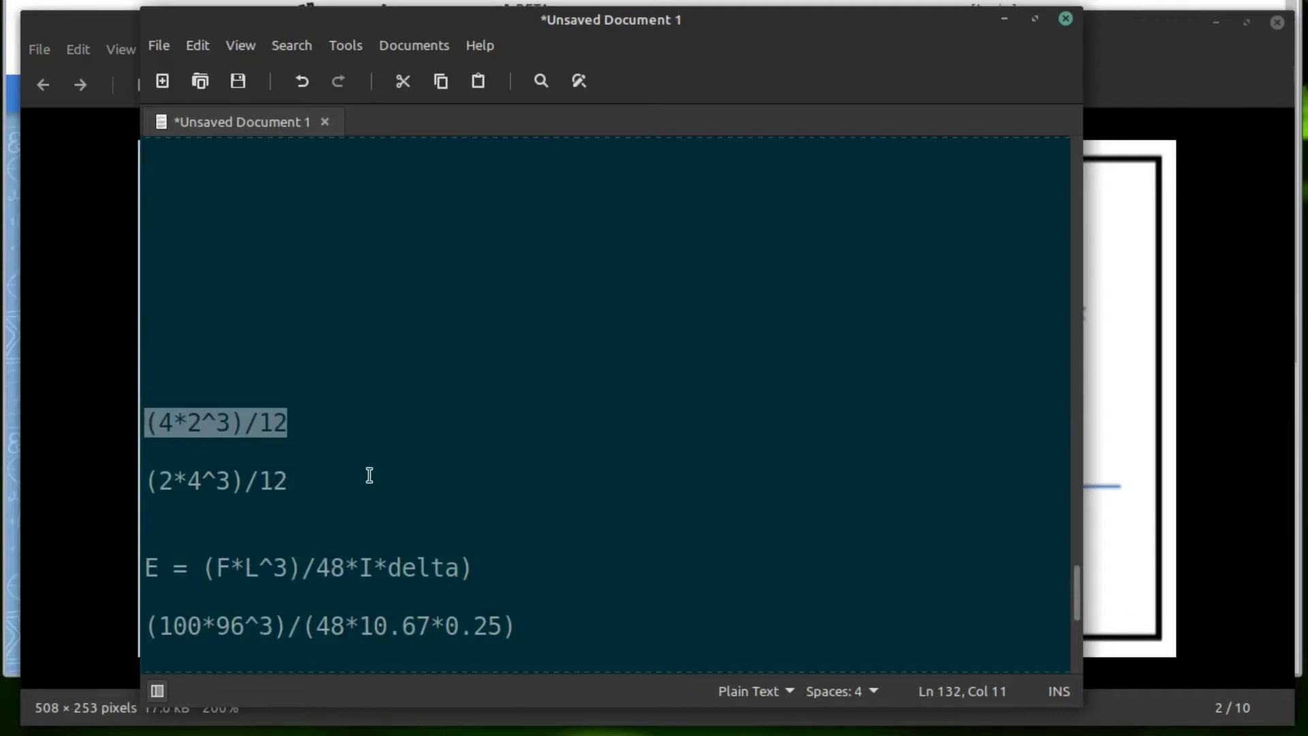
key(alt+Tab)
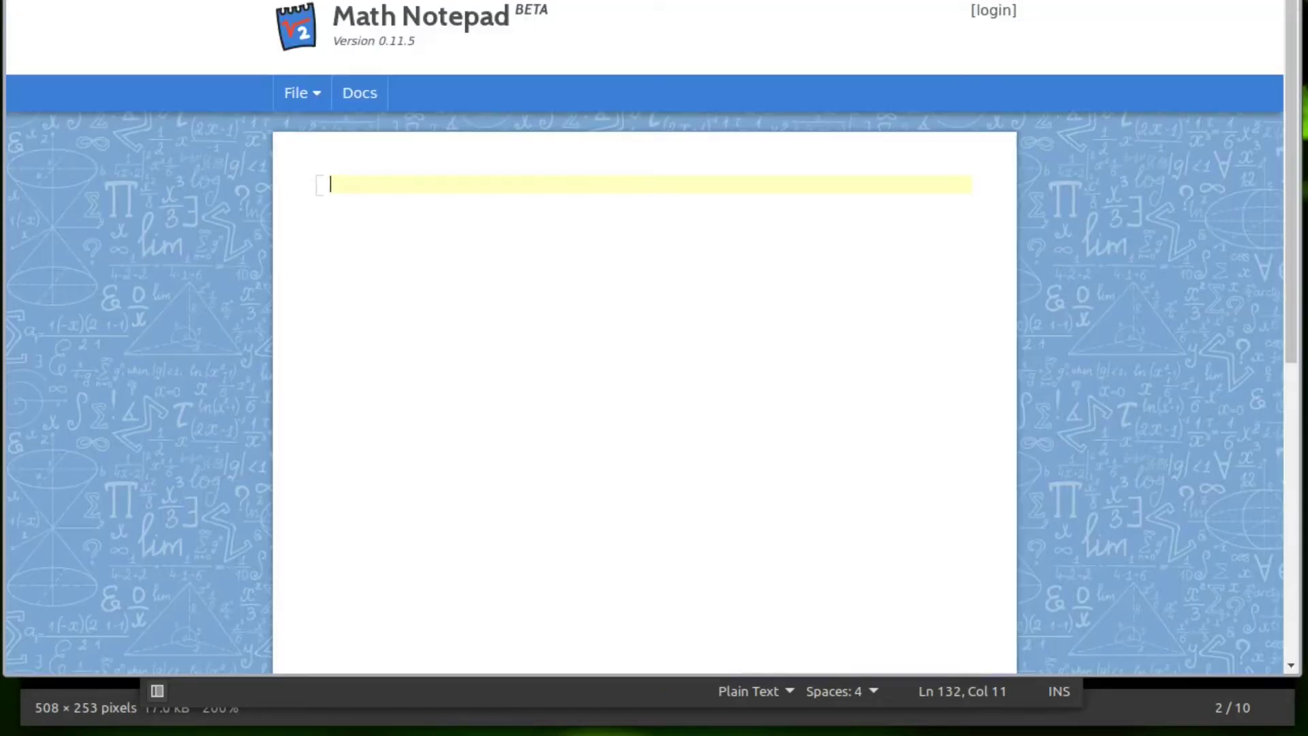
key(ctrl+v)
key(Return)
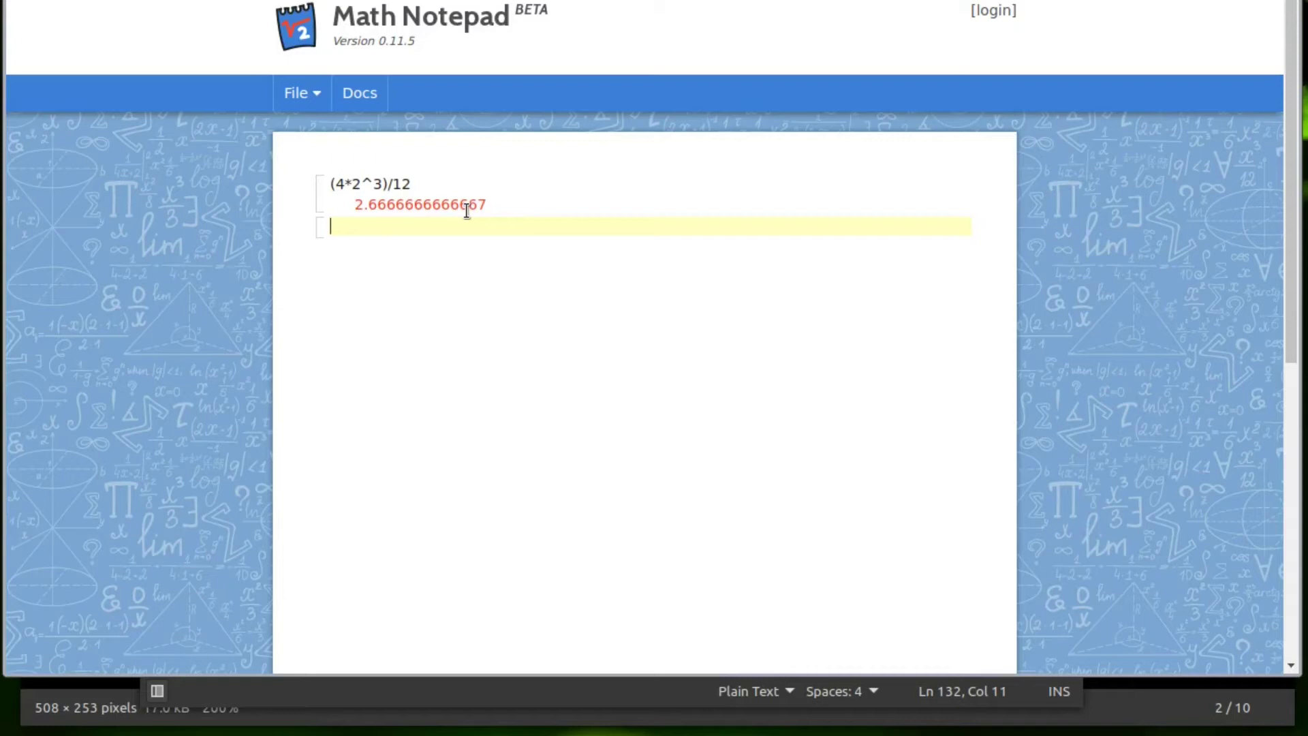
Bring (2*4^3)/12 from the notes into Math Notepad and evaluate it to 10.666666666667
key(alt+Tab)
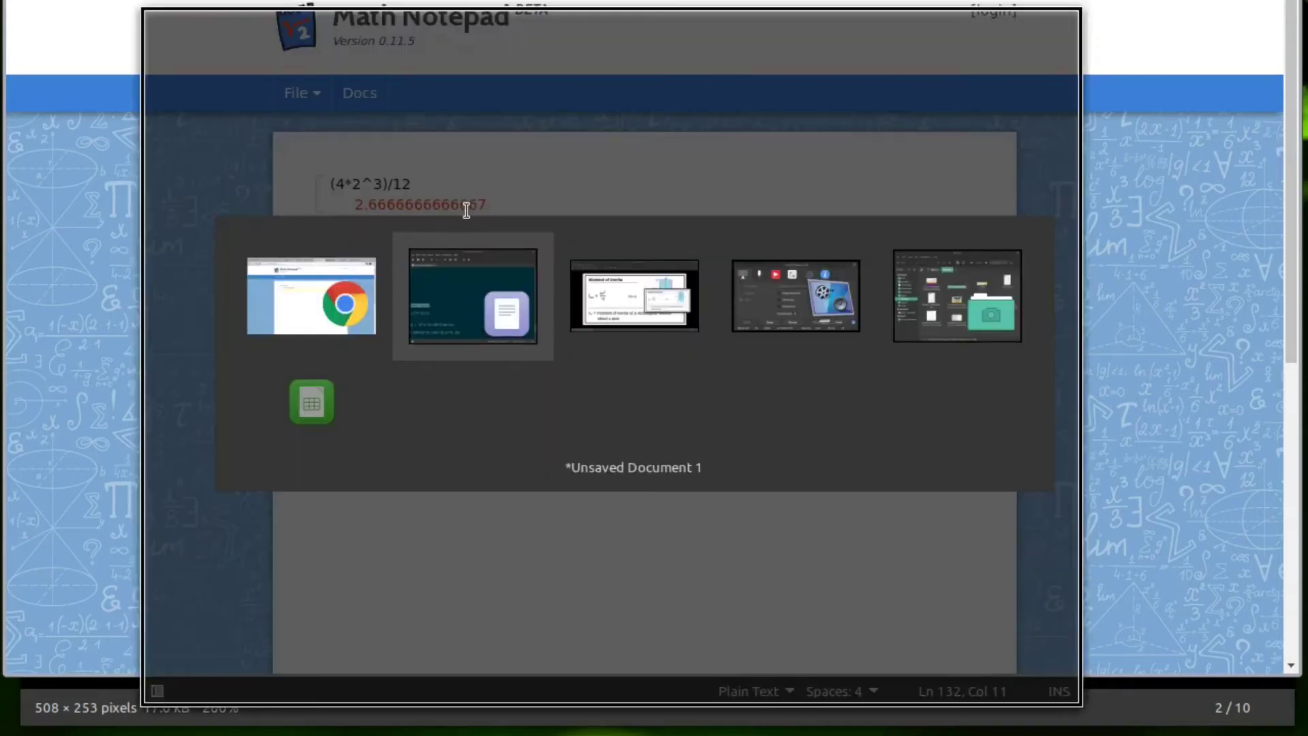
key(Down)
key(Down)
key(shift+End)
key(ctrl+c)
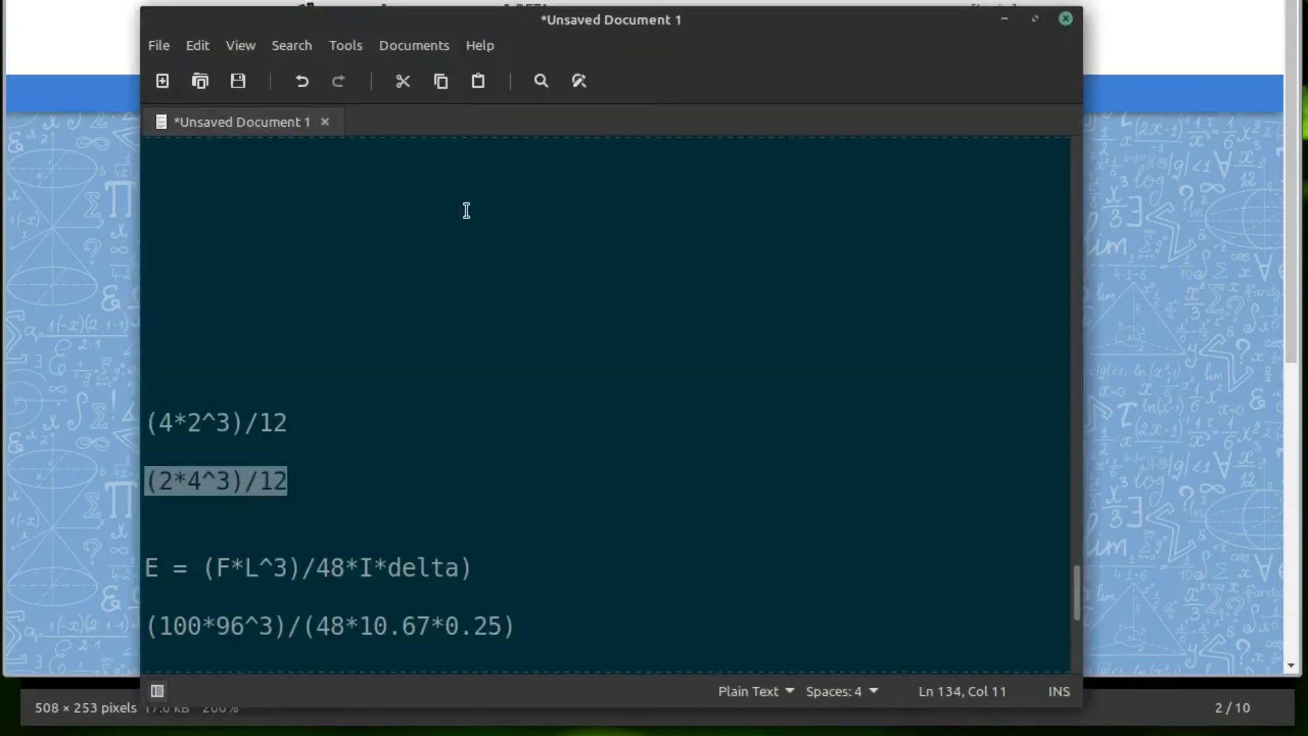
key(alt+Tab)
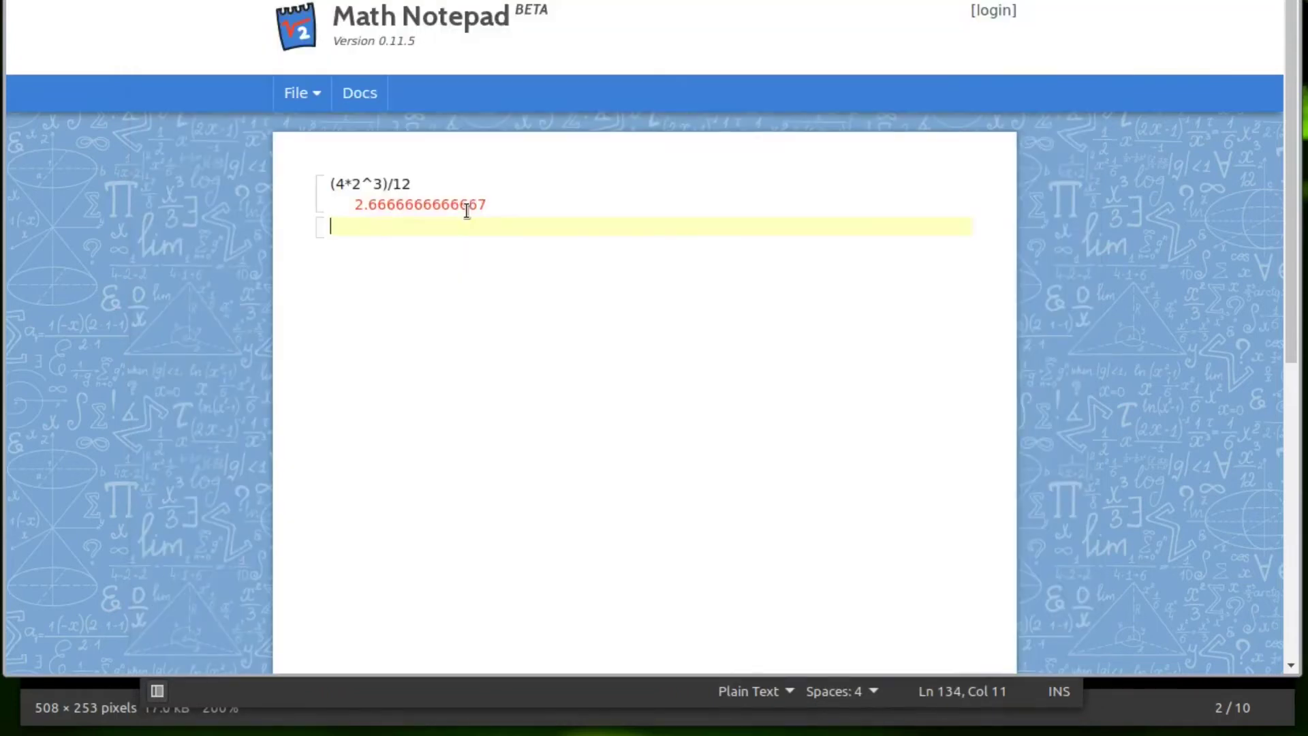
key(ctrl+v)
key(Return)
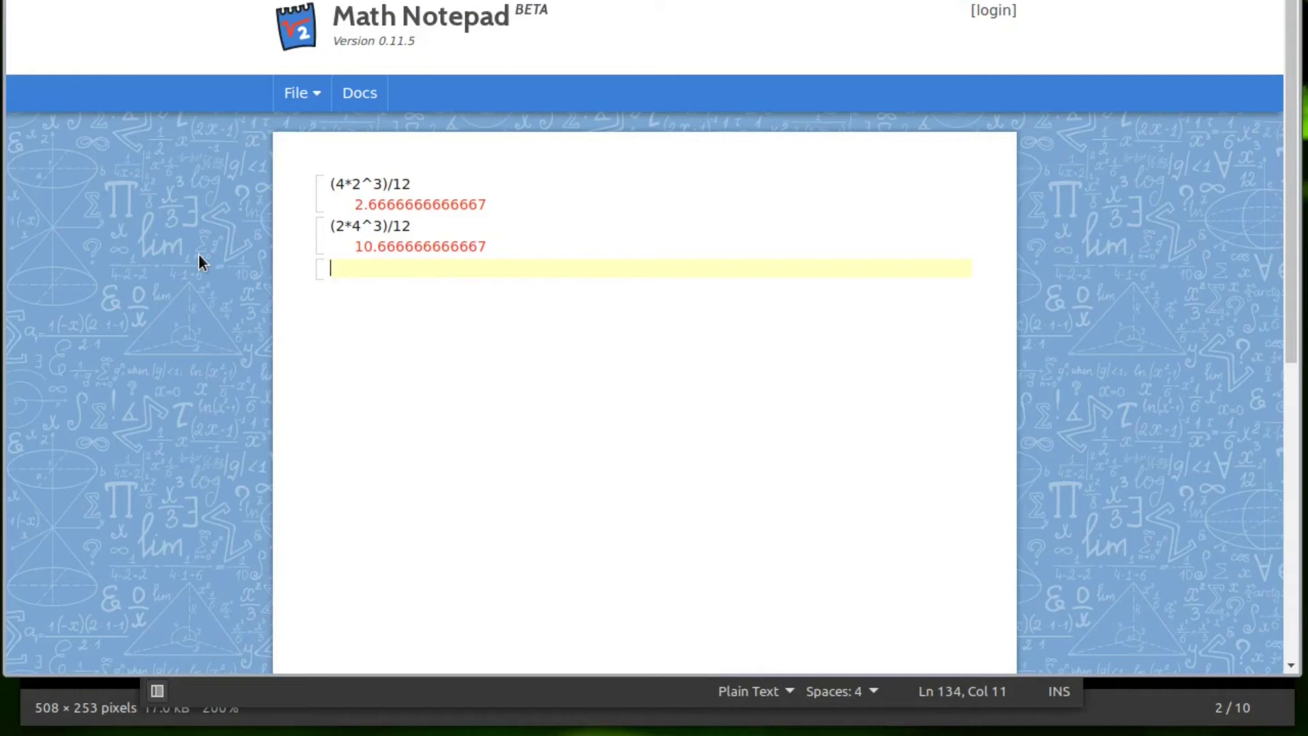
Display 21-01-18 BEAM DEFLECTION.png with ΔMax = FL³/48EI and the beam material table
key(alt+Tab)
key(alt+Tab)
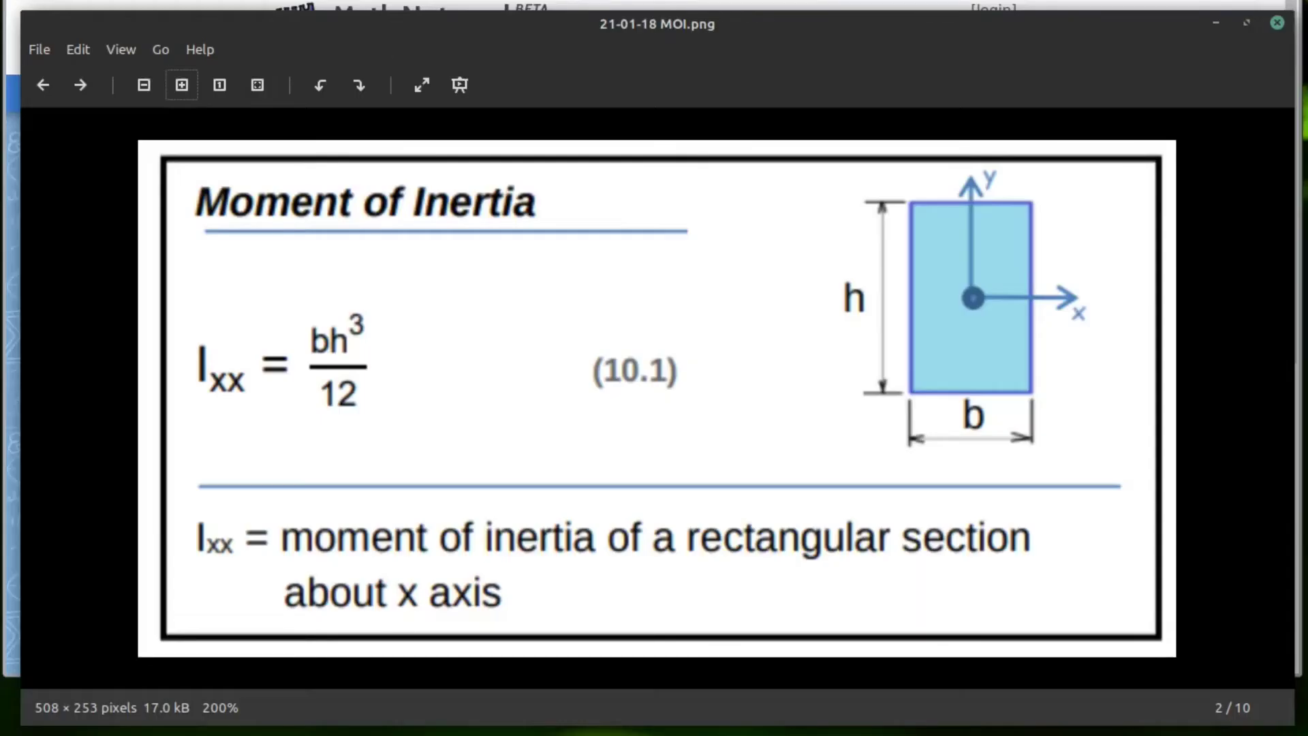
key(Left)
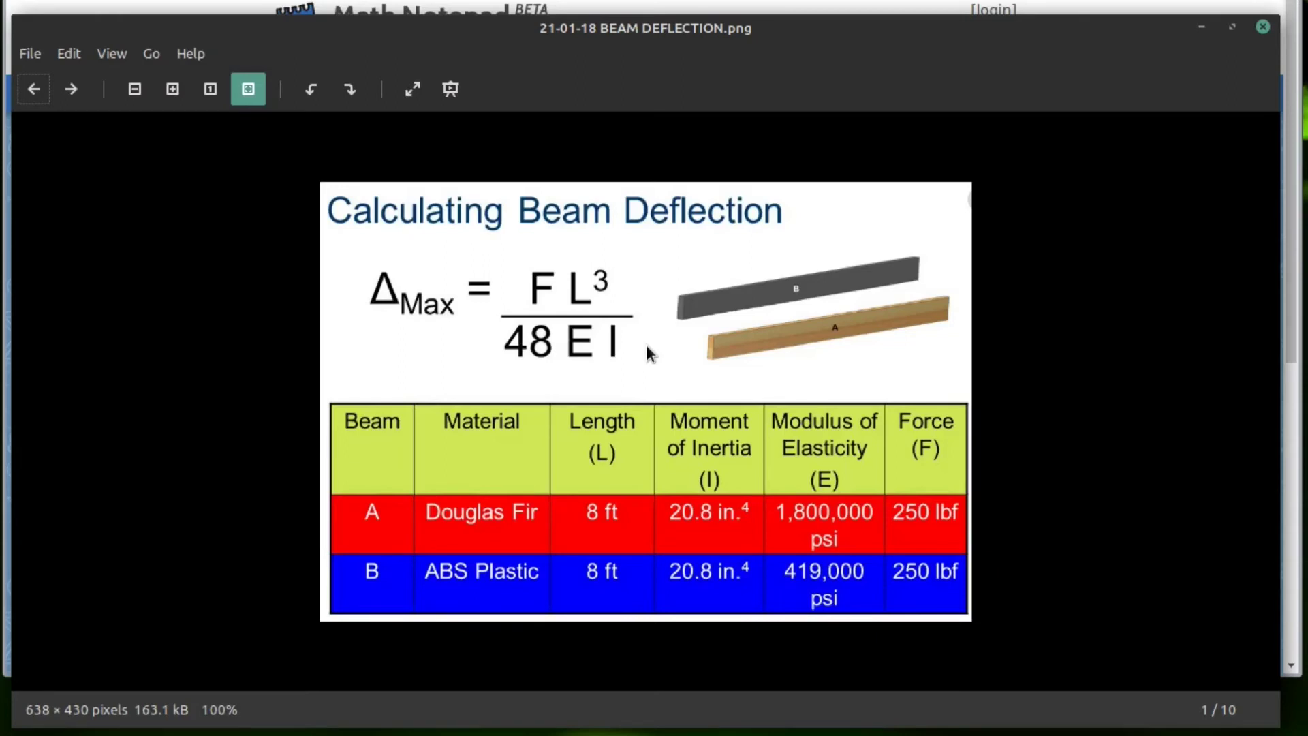
Insert an opening parenthesis before 48 in the denominator of the E = (F*L^3)/(48*I*delta) line
key(alt+Tab)
key(alt+Tab)
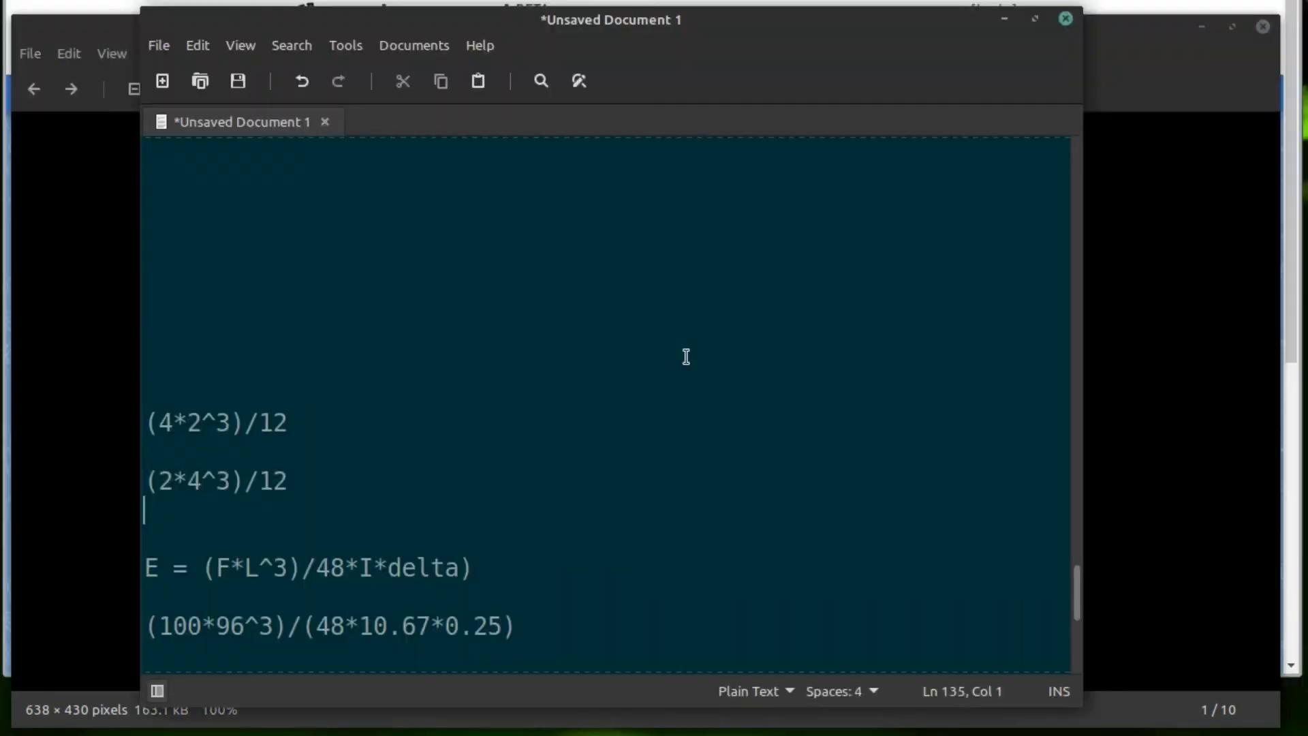
scroll(546, 444, down, 1)
scroll(546, 444, down, 2)
key(Home)
key(Up)
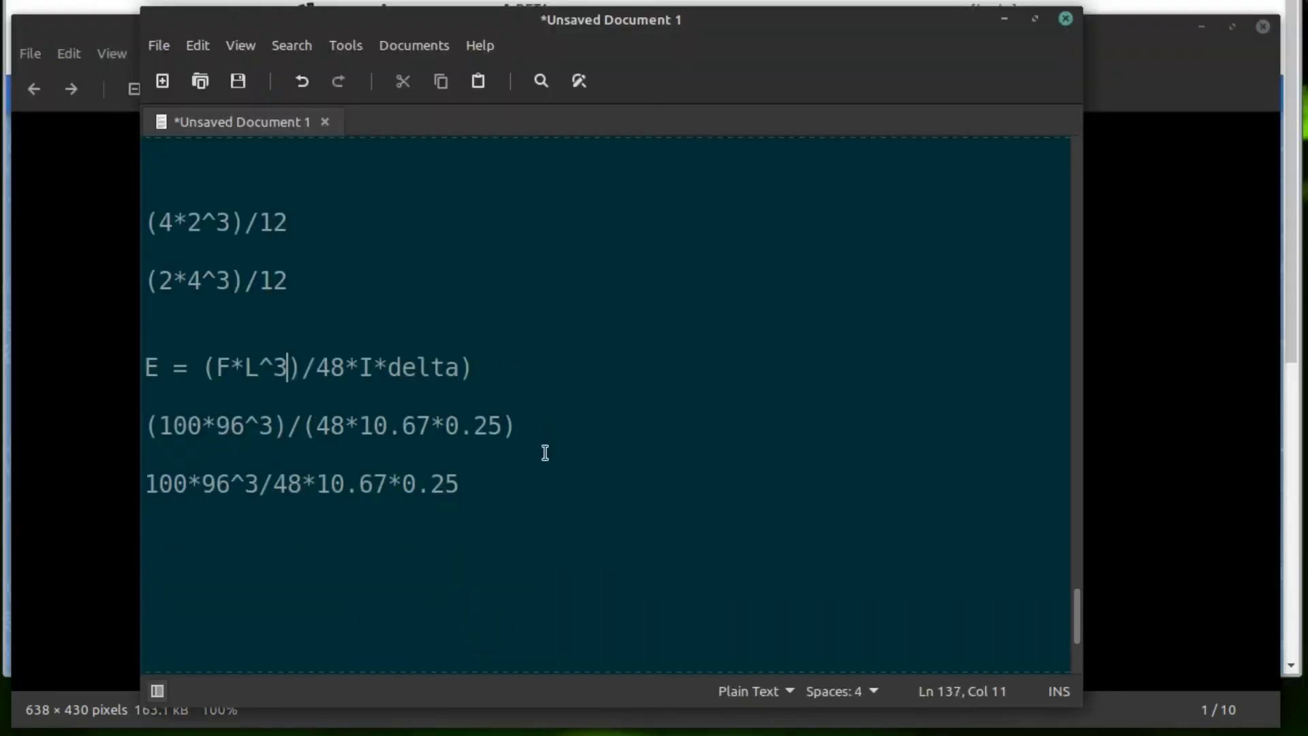
key(Down)
key(shift+Down)
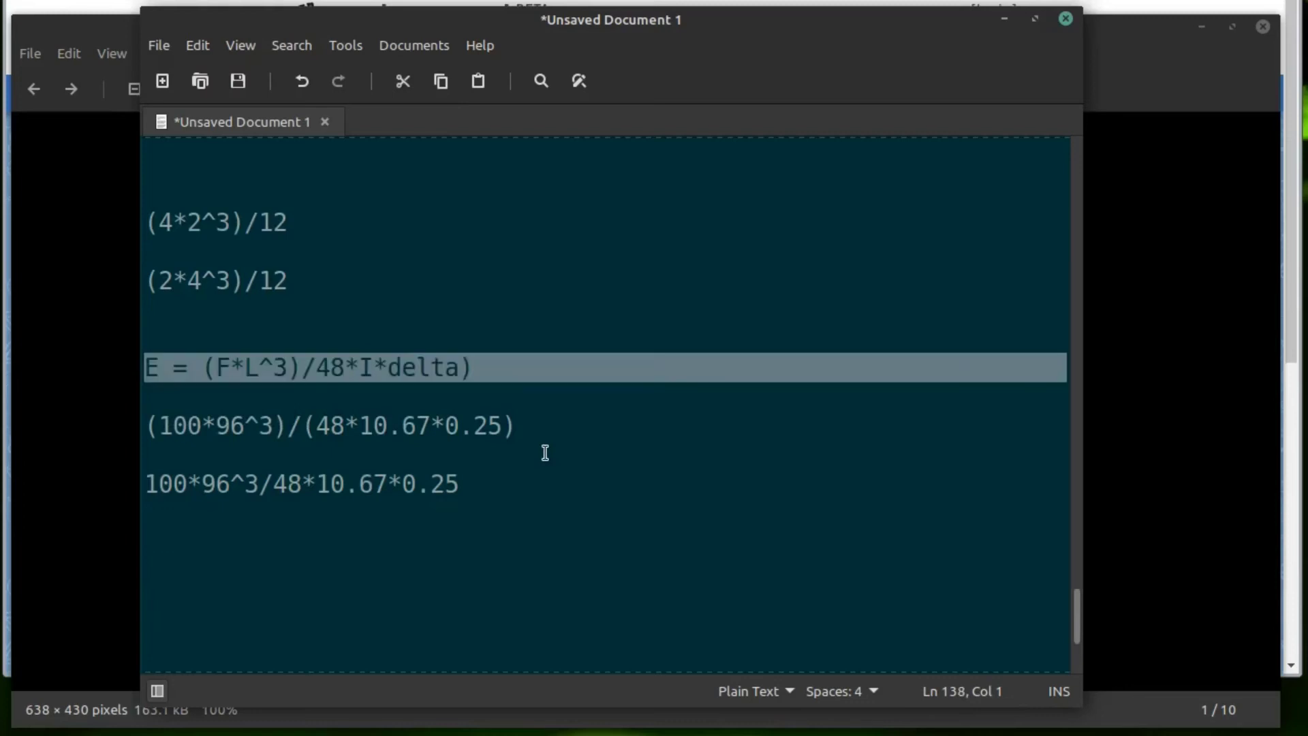
click(326, 366)
key(Left)
text(()
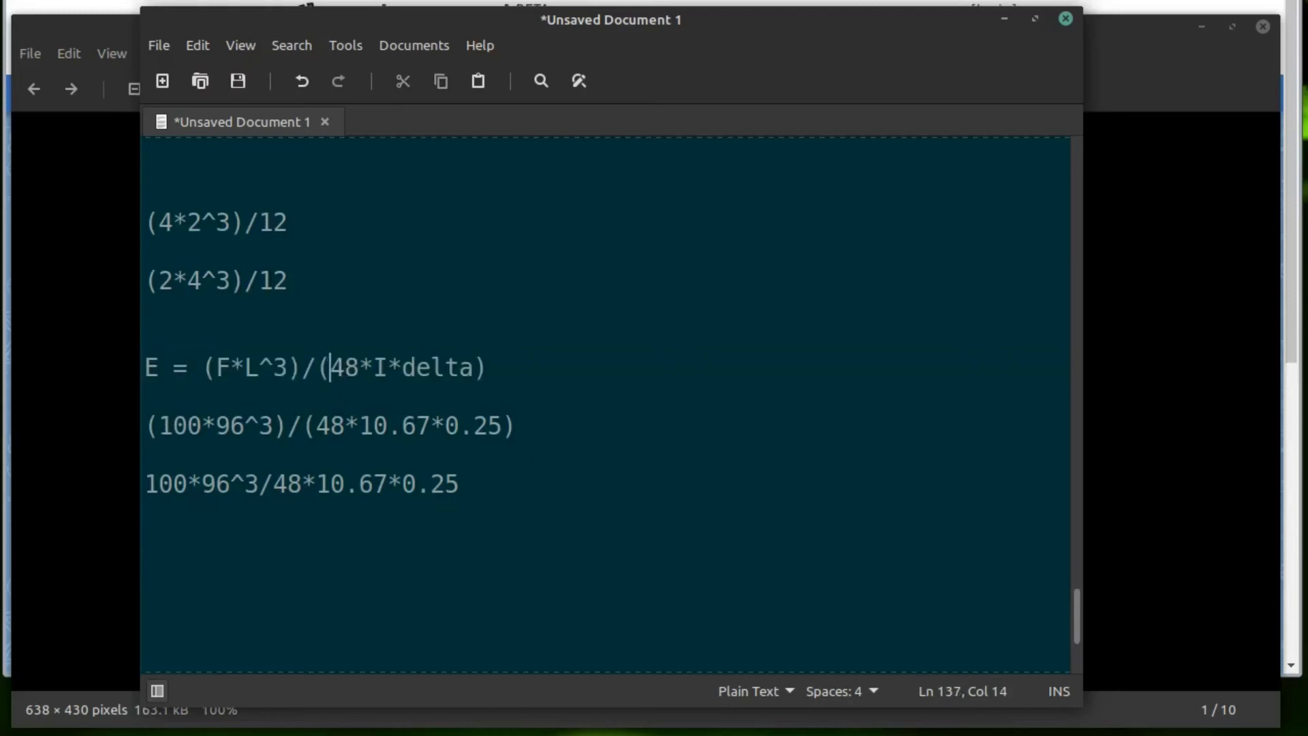
key(Right)
key(Right)
key(Right)
key(Right)
key(Right)
Check the numeric line, then select and copy (100*96^3)/(48*10.67*0.25)
click(145, 425)
key(shift+Down)
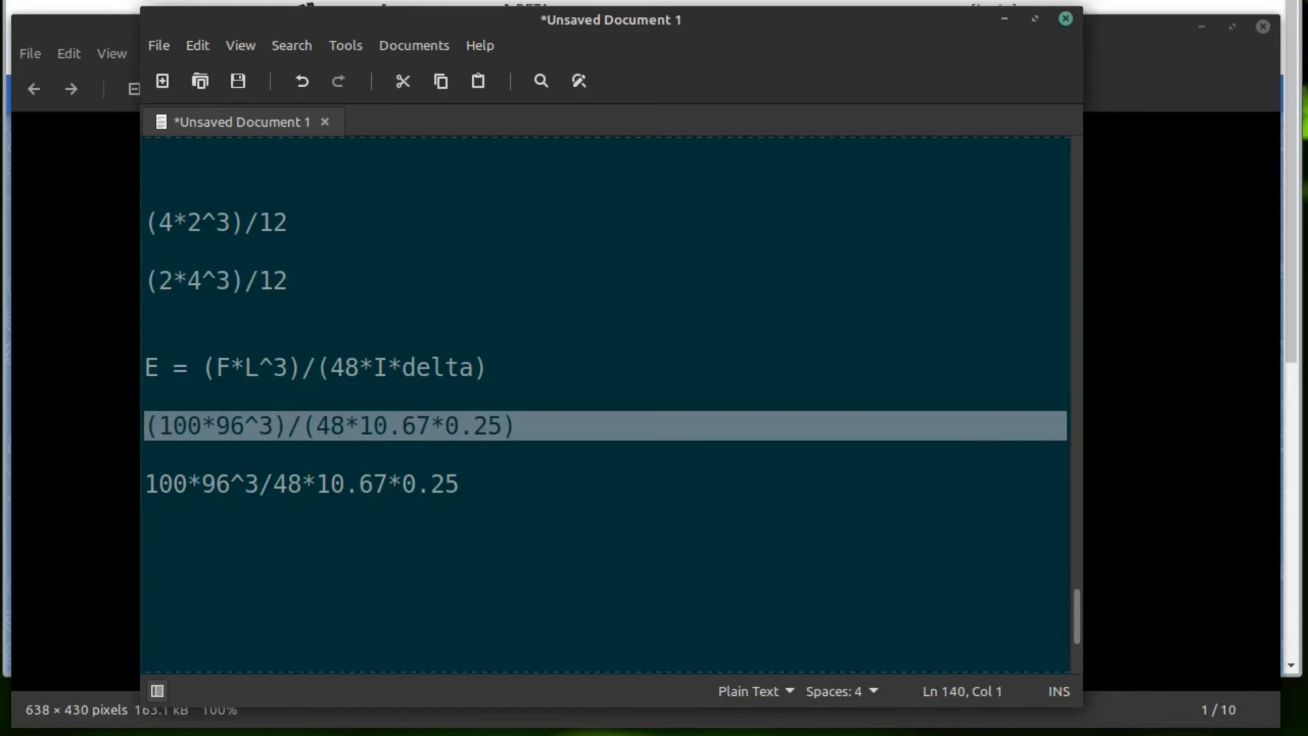
click(158, 426)
click(215, 425)
click(244, 425)
click(345, 426)
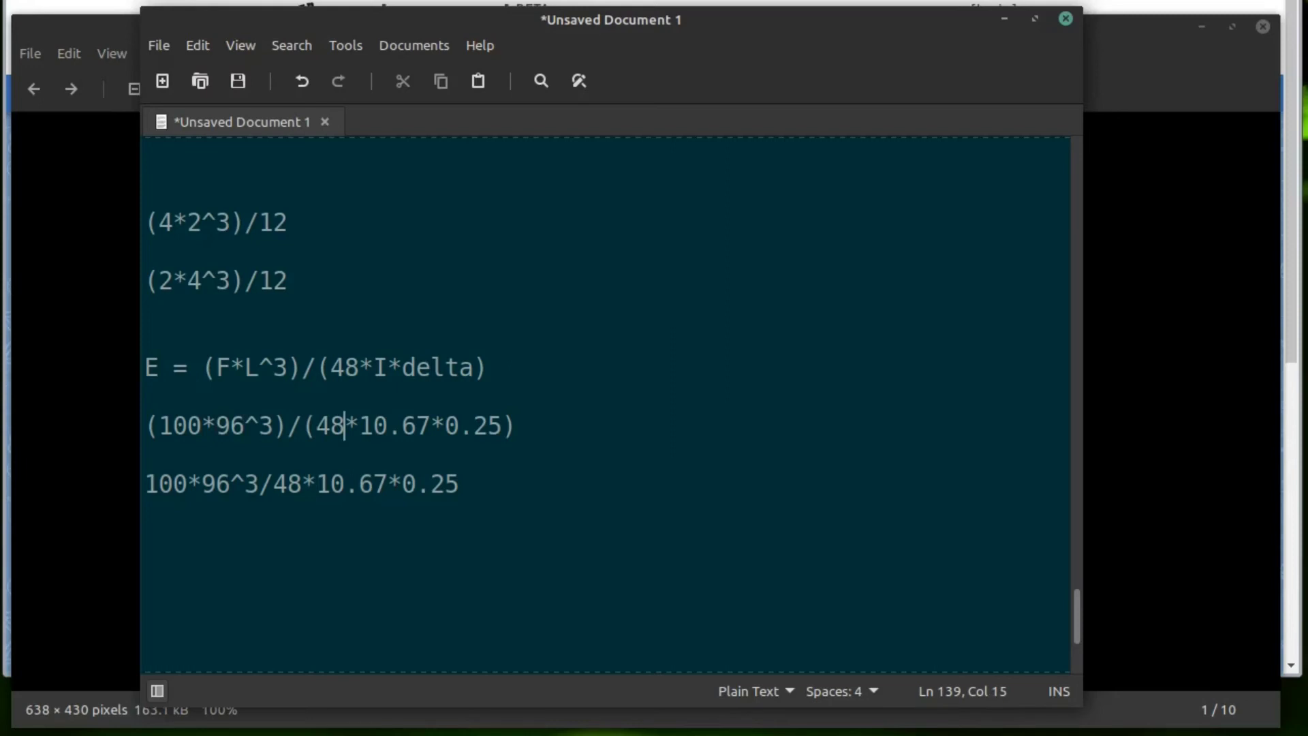
key(Right)
key(Right)
key(Right)
key(Right)
key(Right)
key(Right)
key(Right)
key(Home)
key(shift+Down)
key(shift+Left)
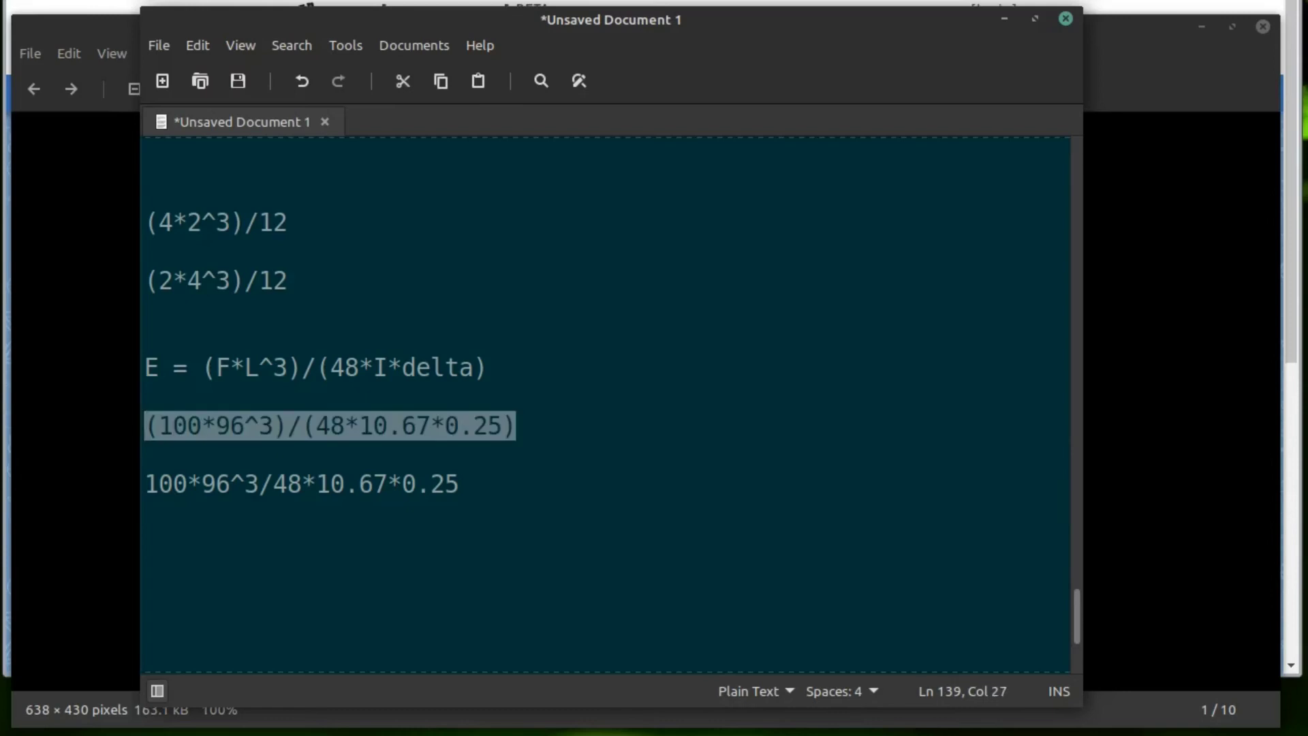
Evaluate (100*96^3)/(48*10.67*0.25) to 6.9098406747891e+5, then add the rounded value 690900
key(alt+Tab)
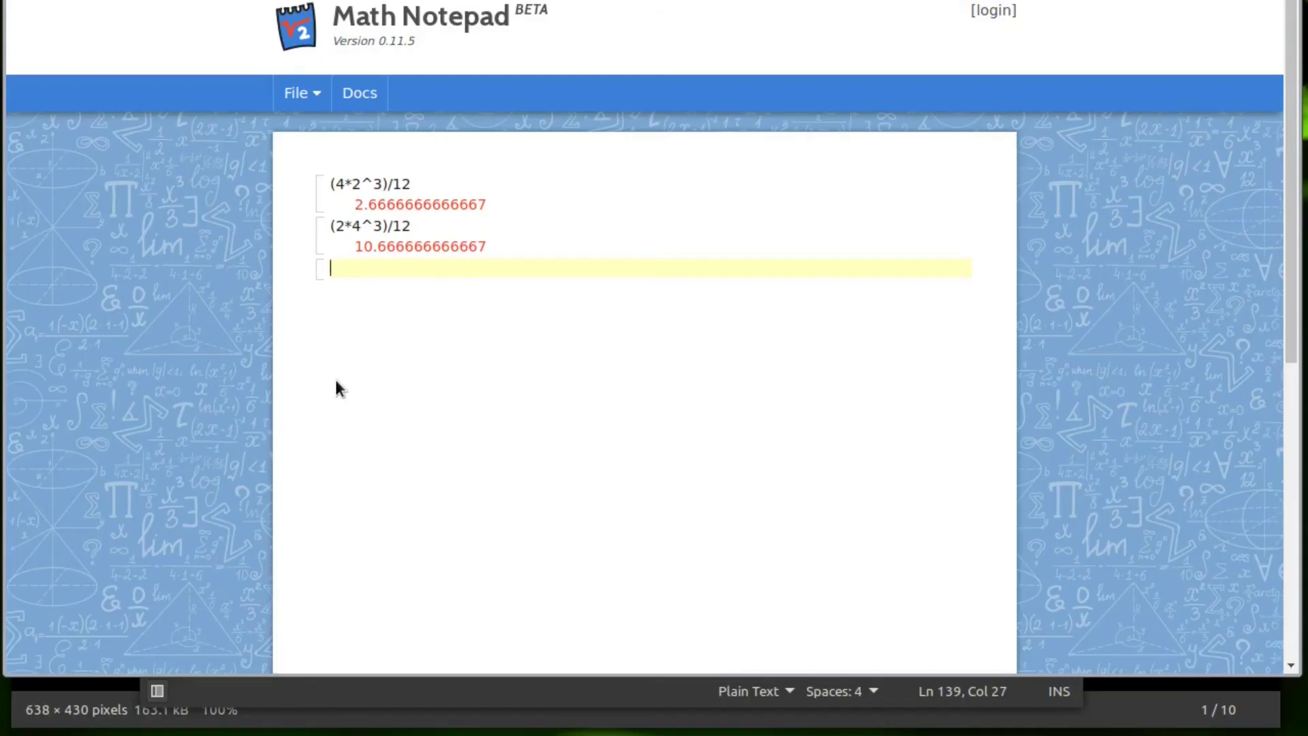
key(ctrl+v)
key(Return)
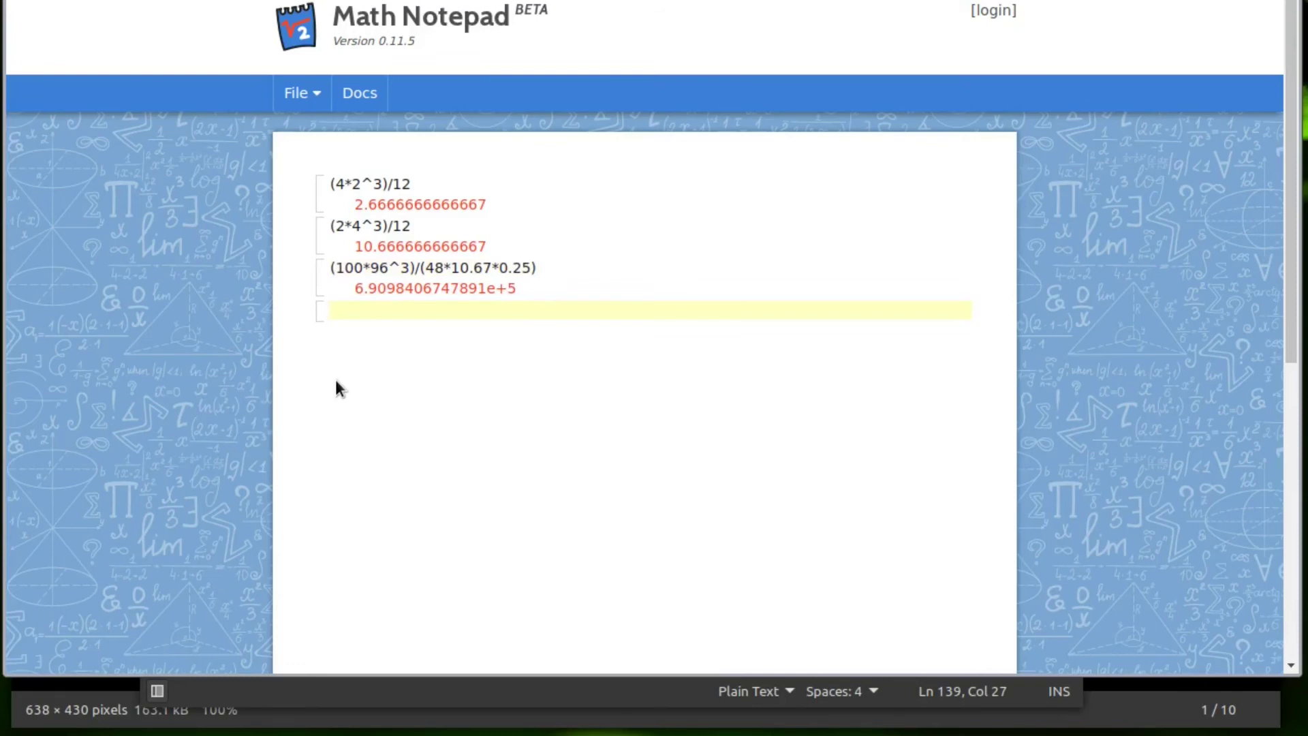
text(690900)
key(Left)
key(Left)
key(Left)
key(End)
key(Return)
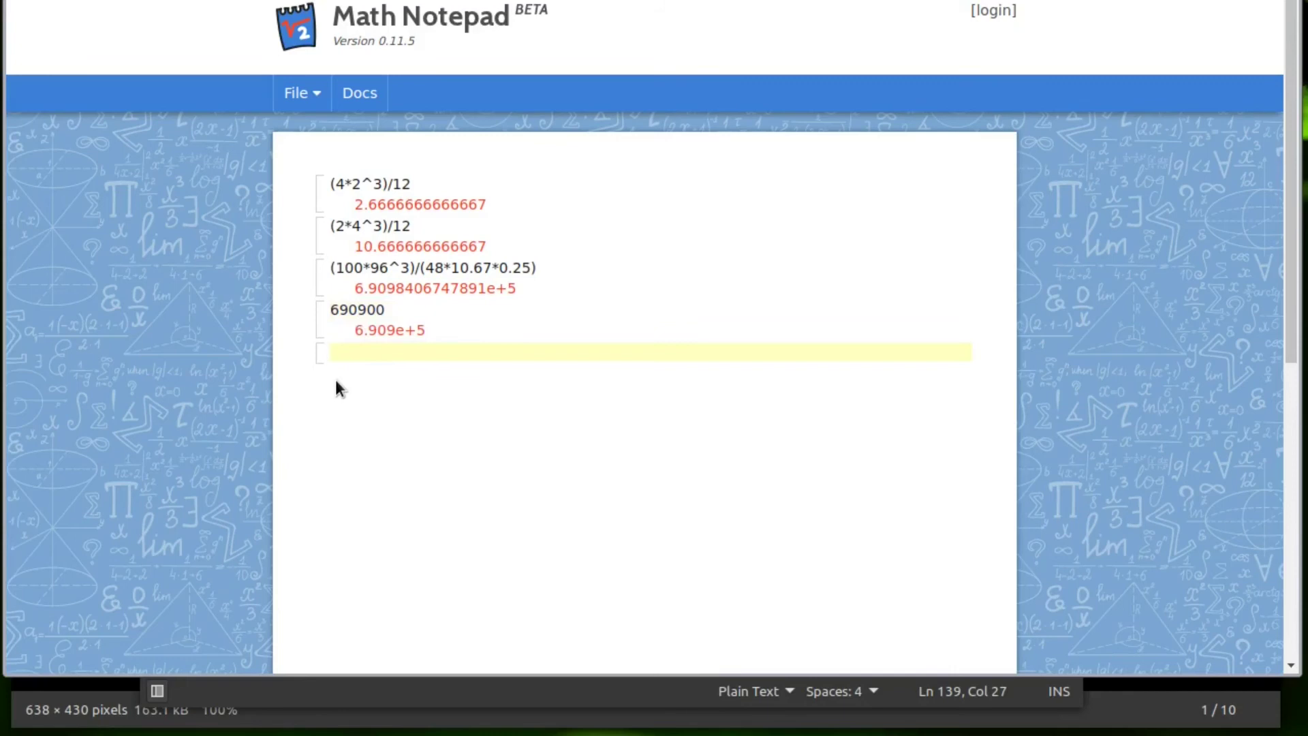
Evaluate the unparenthesized 100*96^3/48*10.67*0.25 to 4.916736e+6, then add the rounded value 4916000
key(alt+Tab)
key(Home)
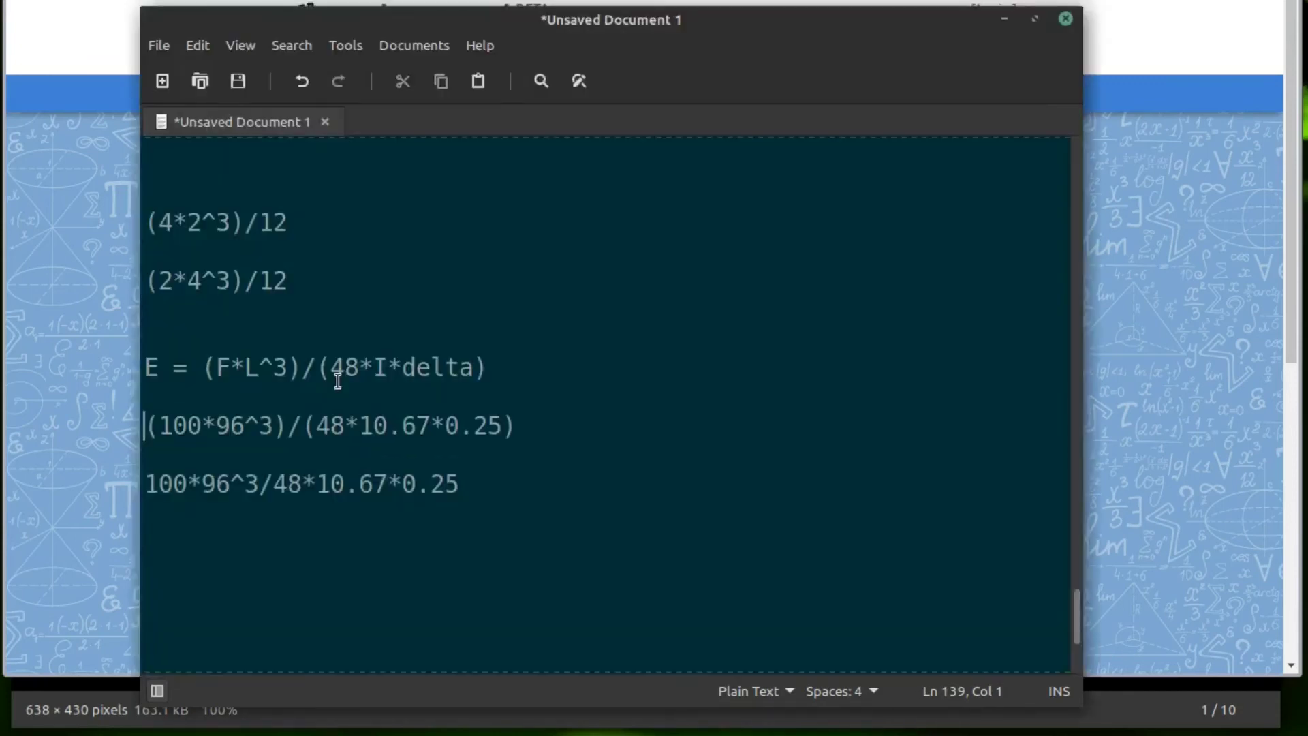
key(Down)
key(Down)
key(shift+Down)
key(shift+Left)
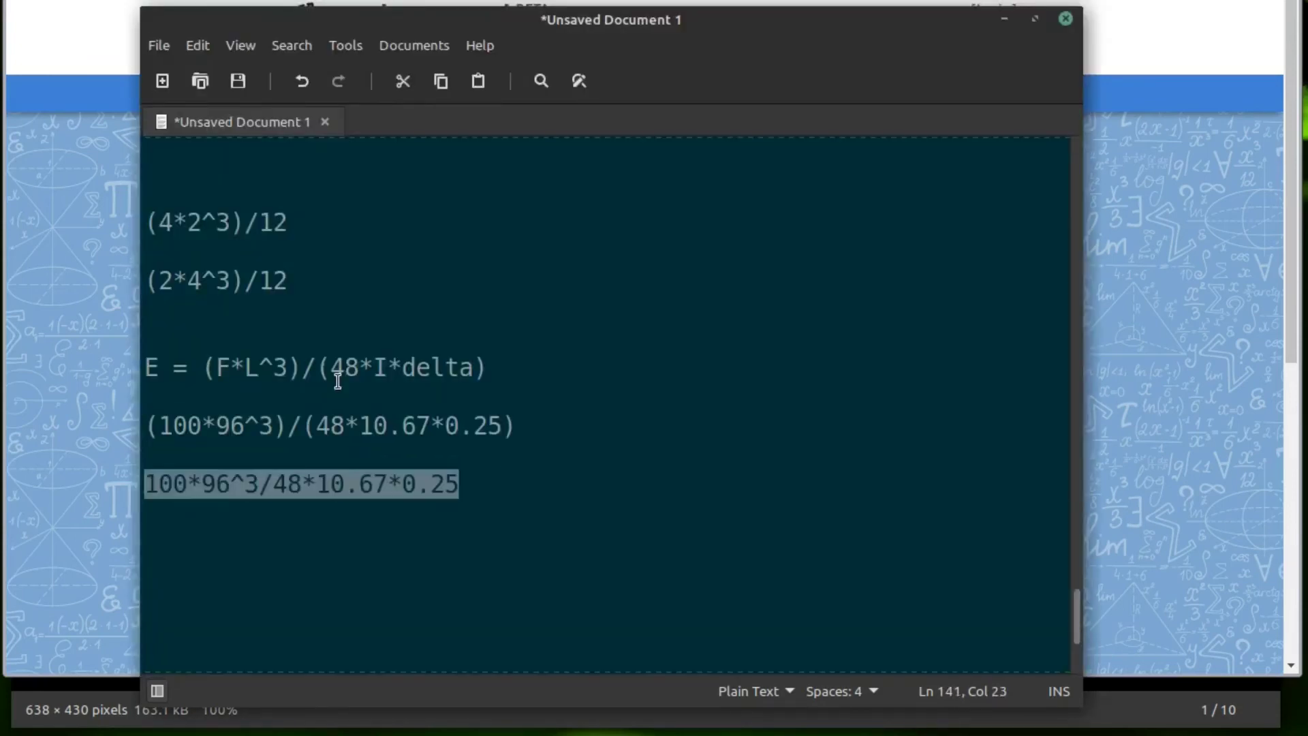
key(alt+Tab)
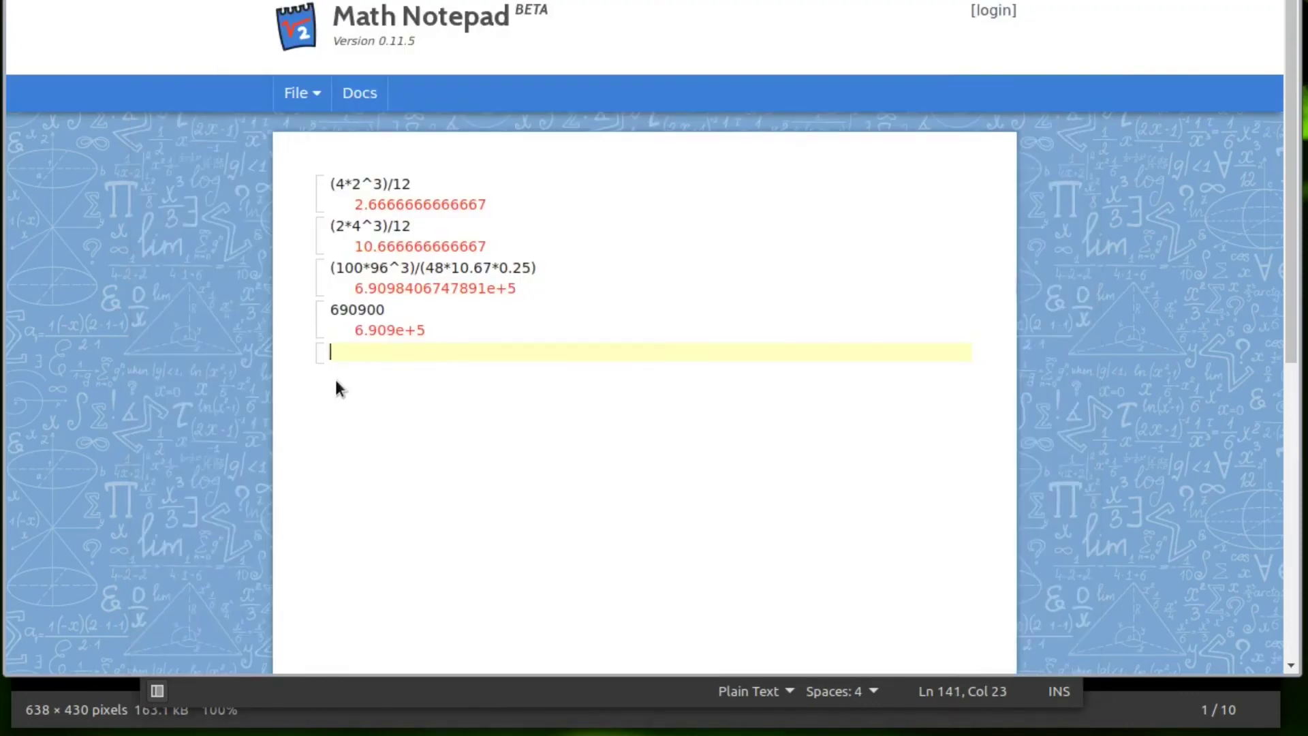
key(ctrl+v)
key(Return)
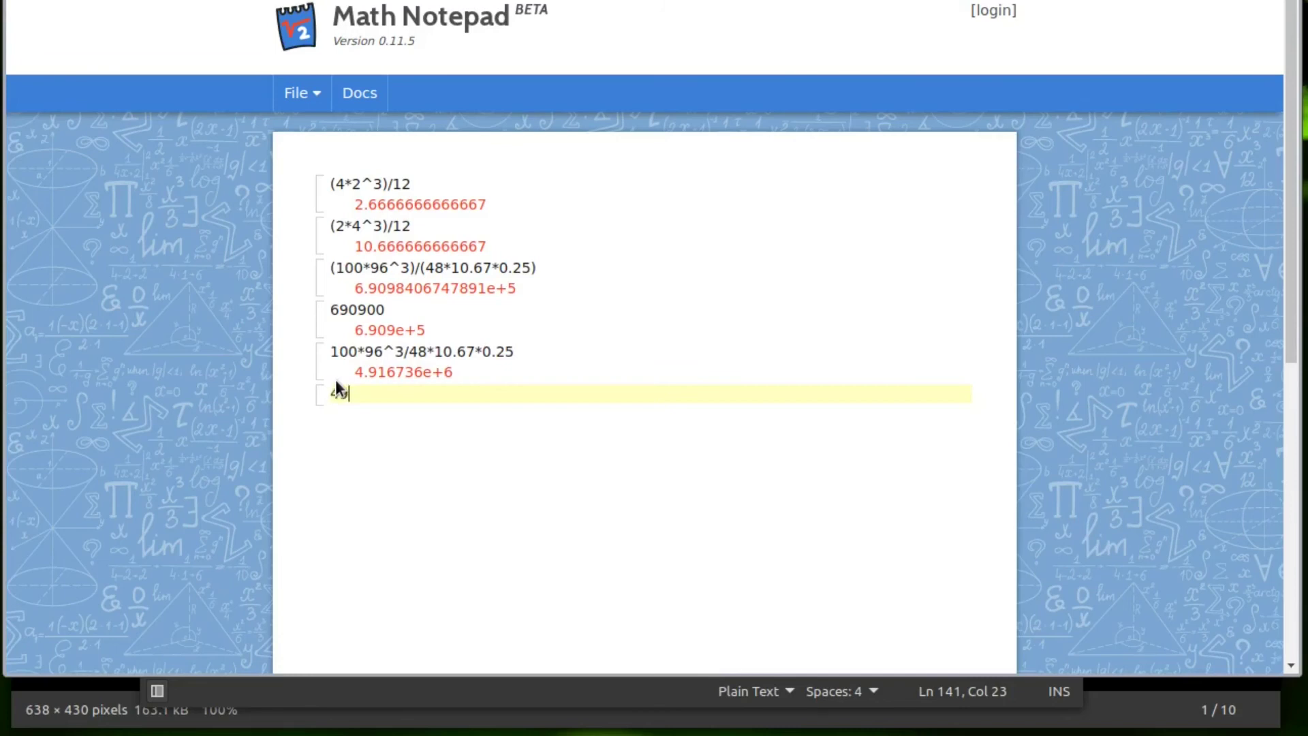
text(16000)
key(Return)
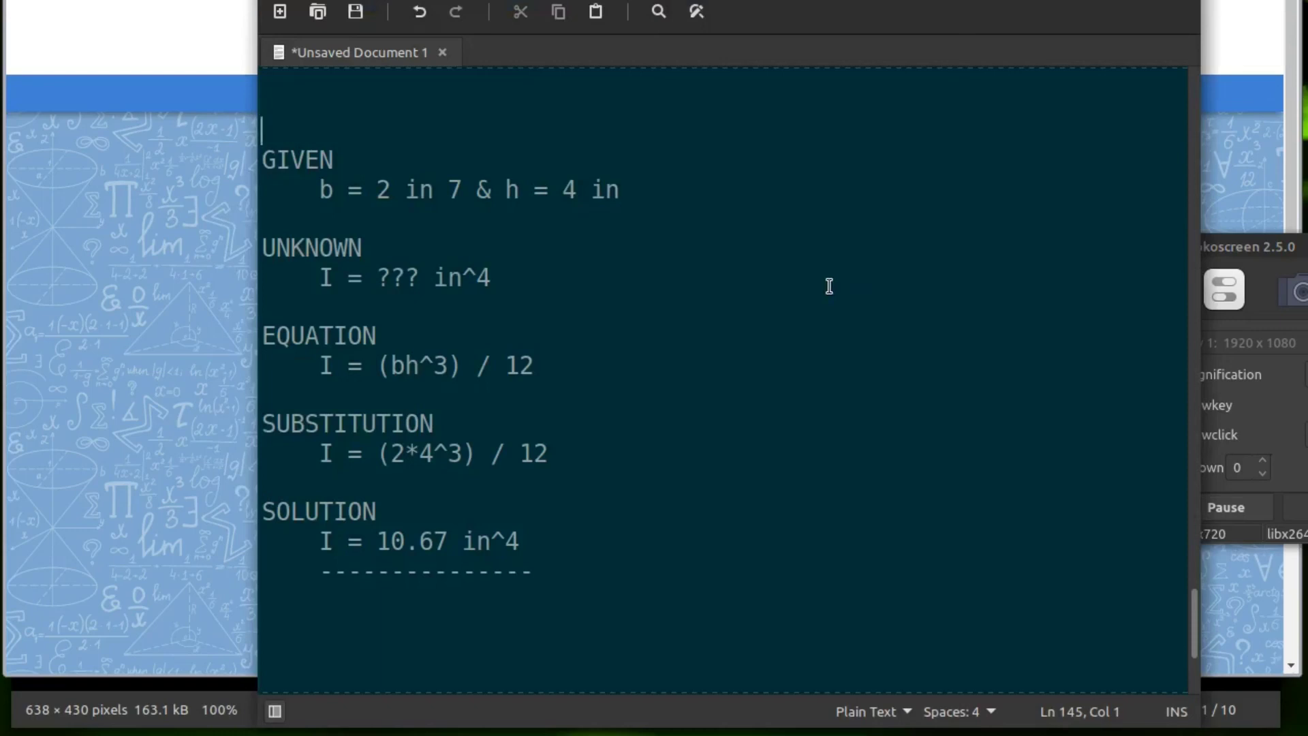
Delete the stray 7 and extra space so the GIVEN line reads b = 2 in & h = 4 in
key(Down)
key(Down)
key(shift+Down)
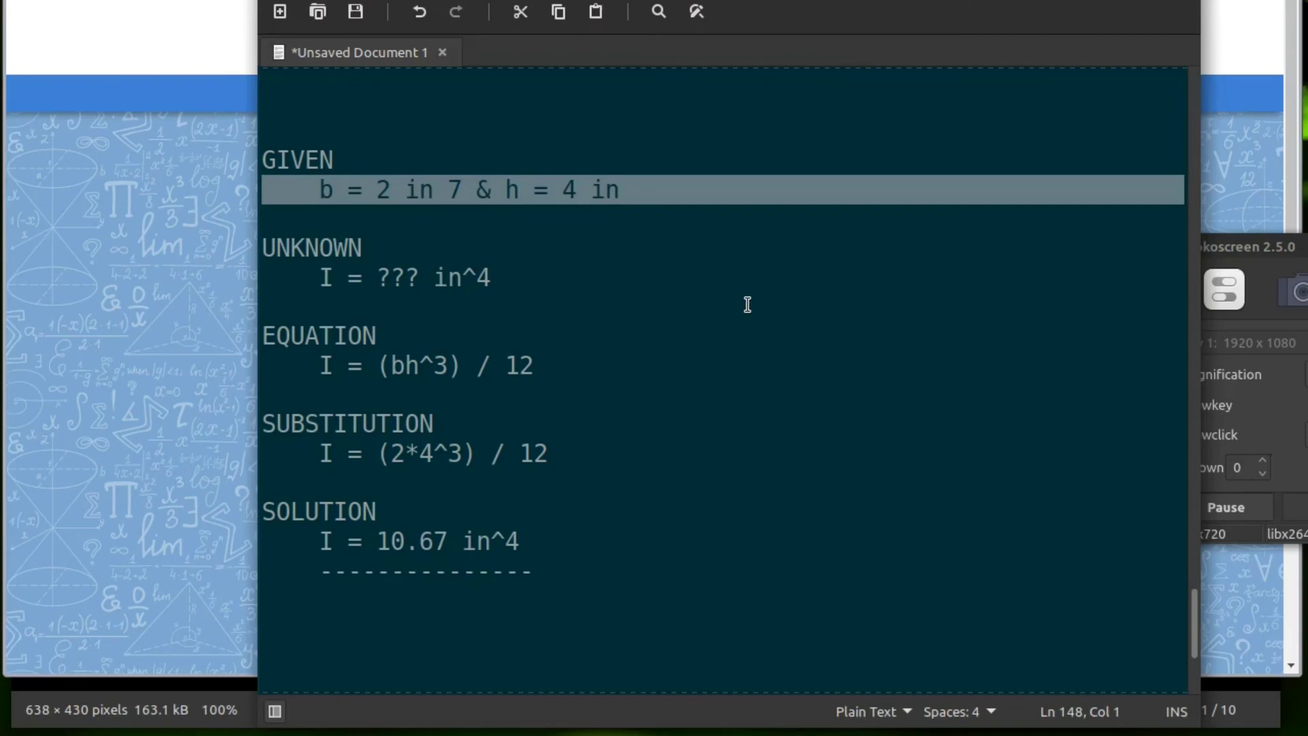
key(Up)
key(ctrl+Right)
key(ctrl+Right)
key(ctrl+Right)
key(Right)
key(shift+Right)
key(BackSpace)
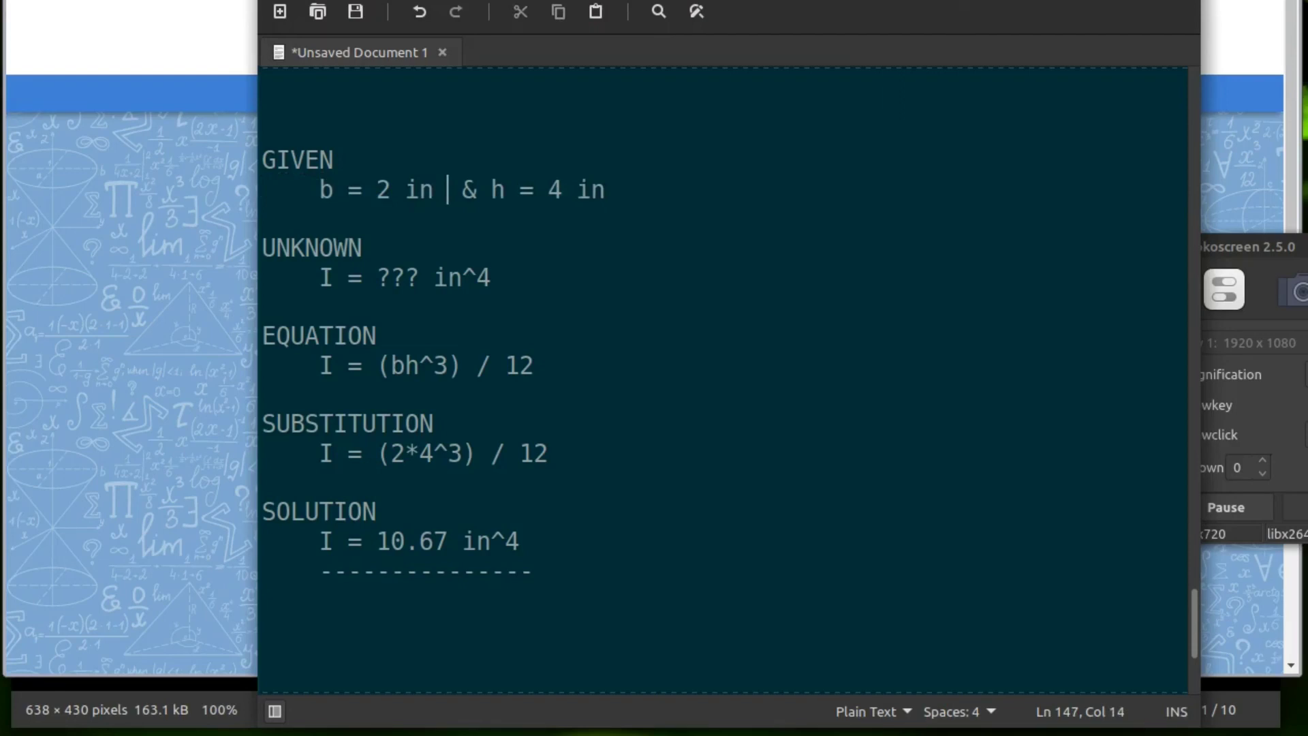
key(BackSpace)
Add a temporary <<<< marker after the UNKNOWN I = ??? in^4 line, then trim it
key(Down)
key(Down)
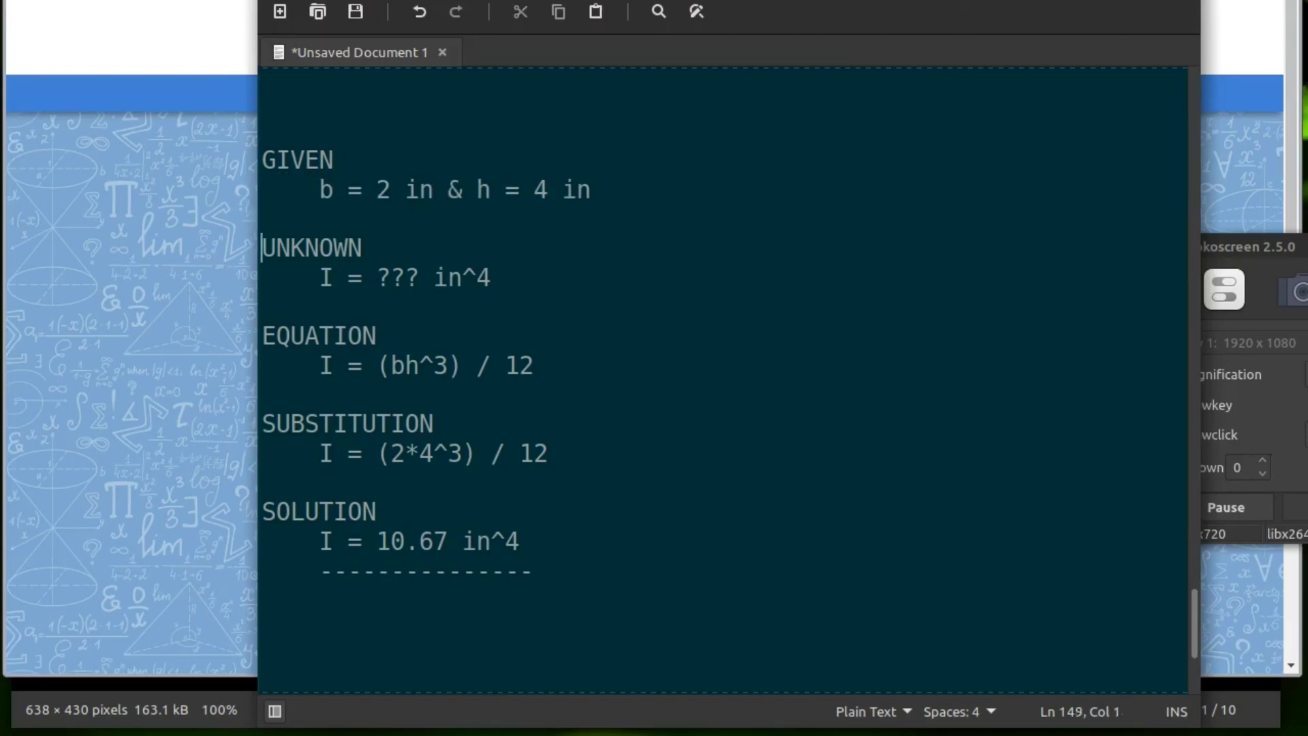
key(Down)
key(shift+Down)
key(Up)
key(End)
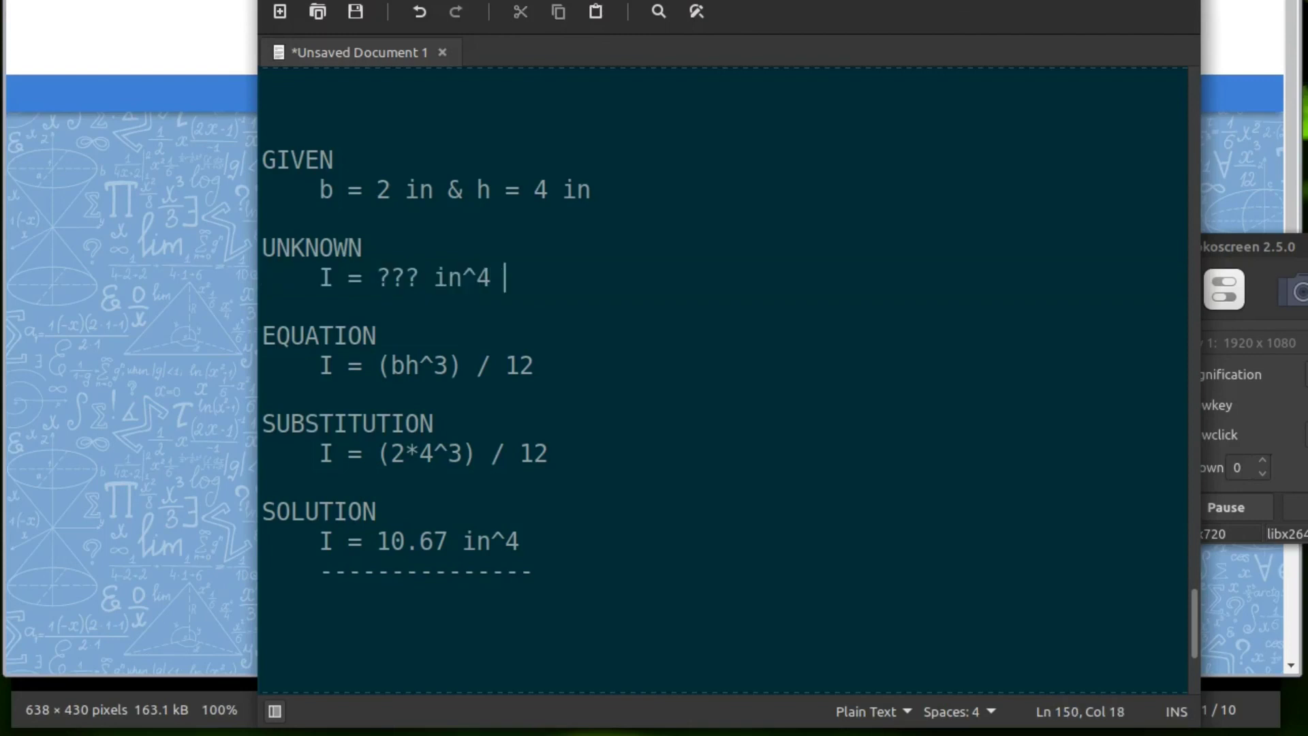
text(<<<<)
key(BackSpace)
key(BackSpace)
key(BackSpace)
key(BackSpace)
key(BackSpace)
click(261, 306)
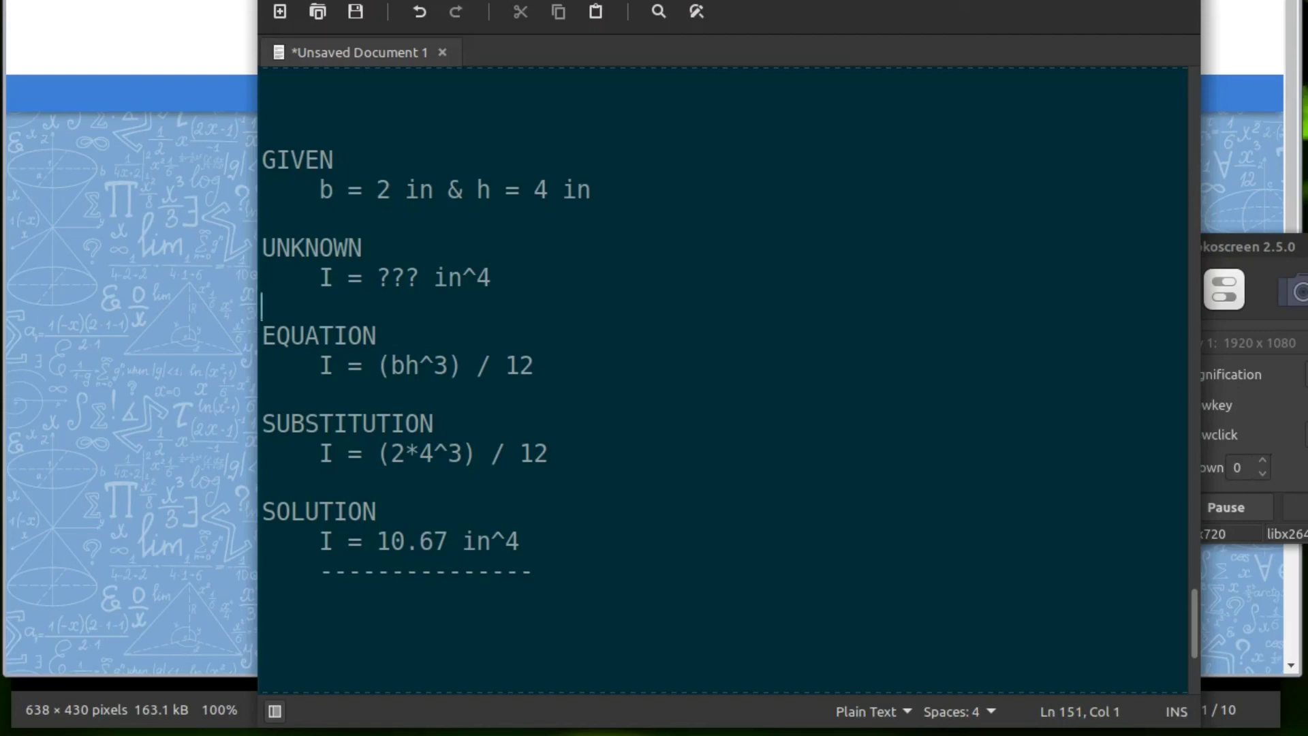
click(262, 335)
click(261, 365)
key(shift+Down)
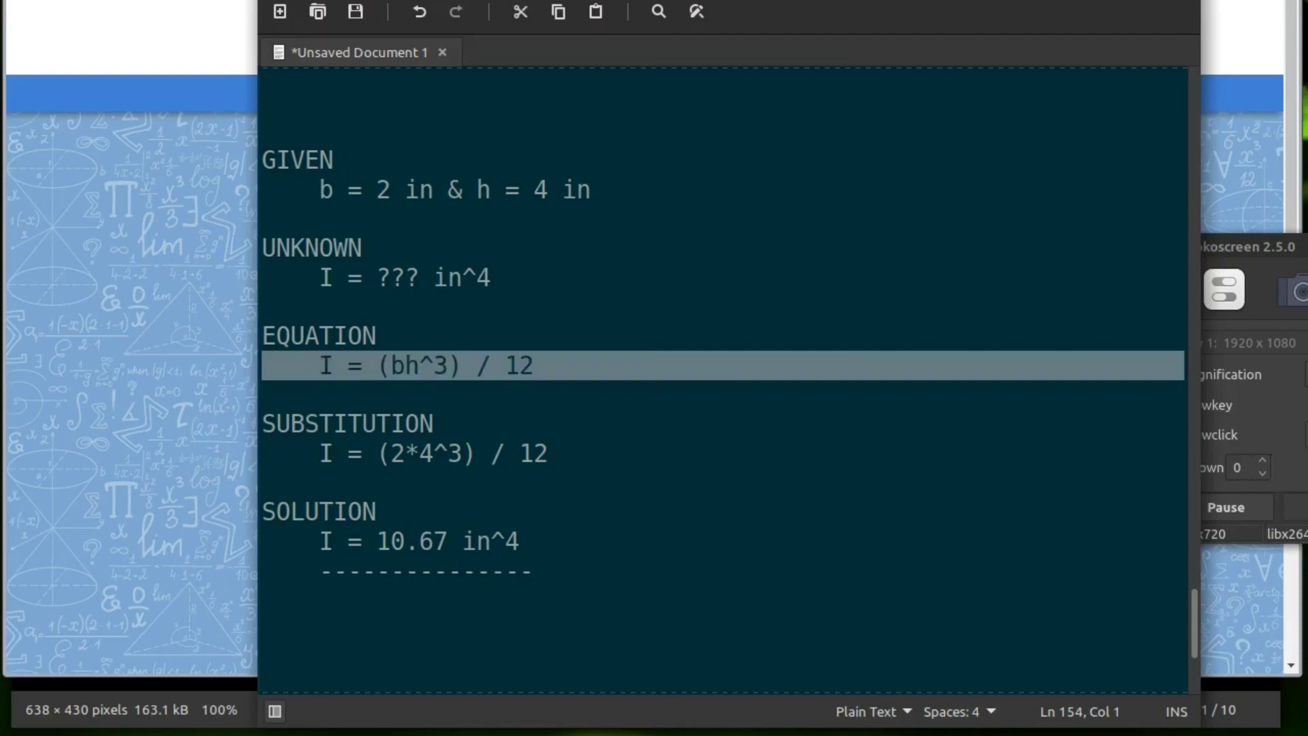
click(262, 452)
key(shift+Down)
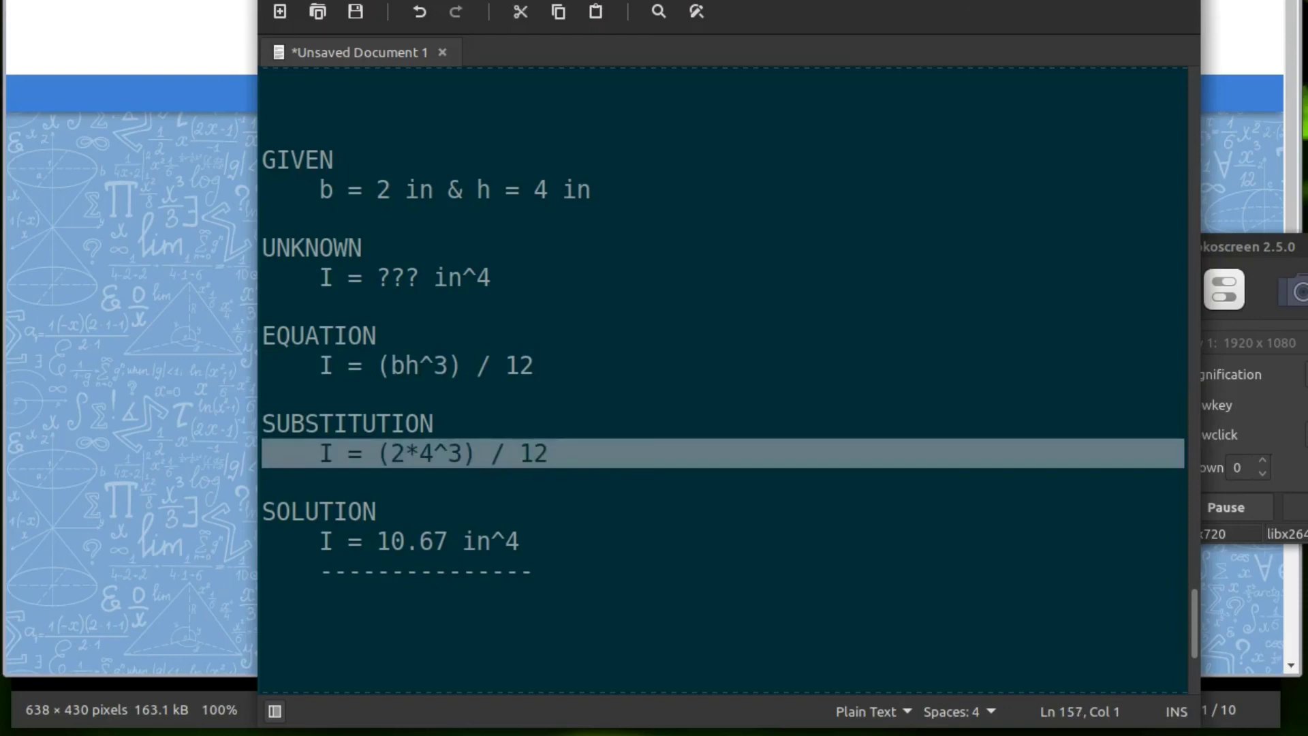
key(Down)
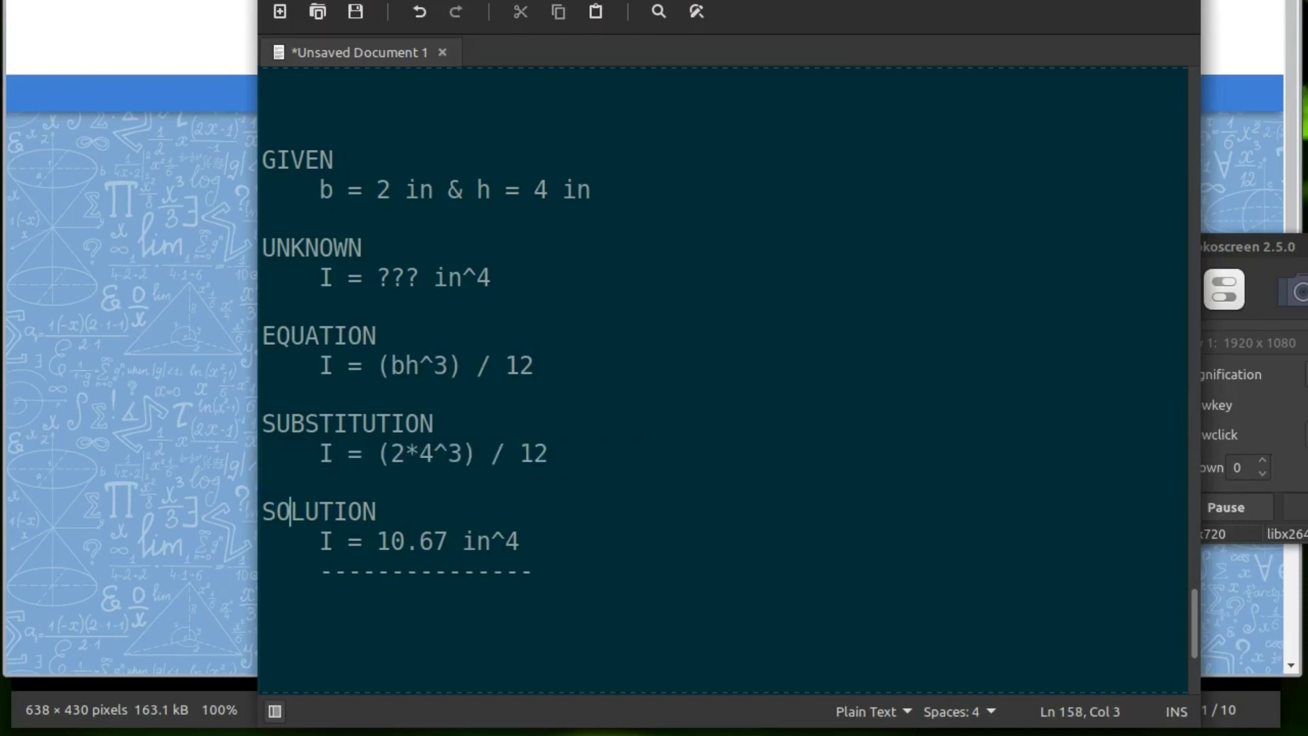
key(Up)
key(Up)
click(347, 453)
click(419, 453)
key(shift+Right)
click(261, 483)
click(261, 511)
click(262, 541)
click(262, 570)
click(262, 599)
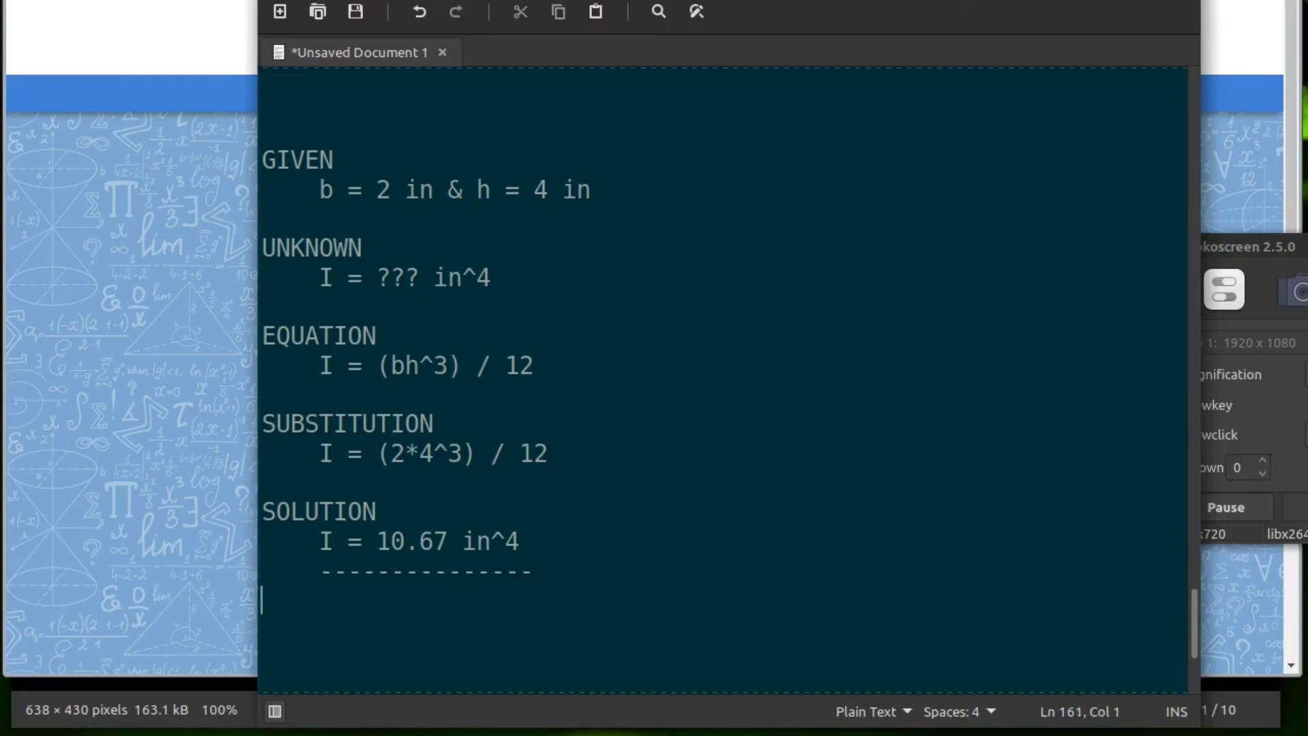